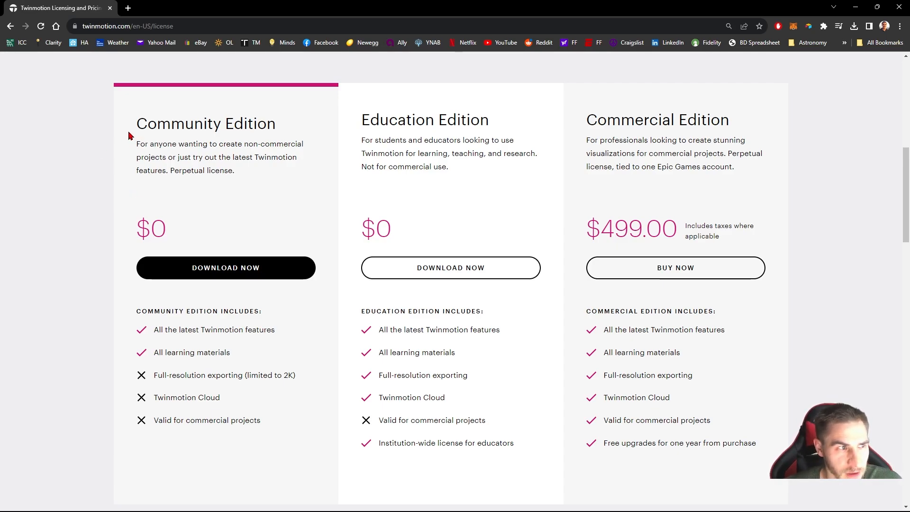
Review the Community Edition's terms on the Twinmotion licensing page, including Twinmotion Cloud and the full-resolution exporting limit.
drag(138, 123, 294, 121)
click(294, 122)
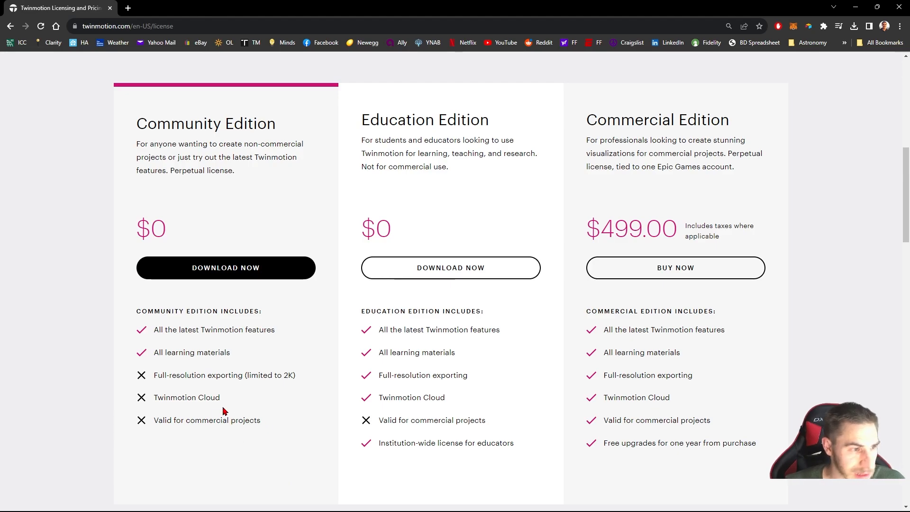
drag(162, 399, 210, 399)
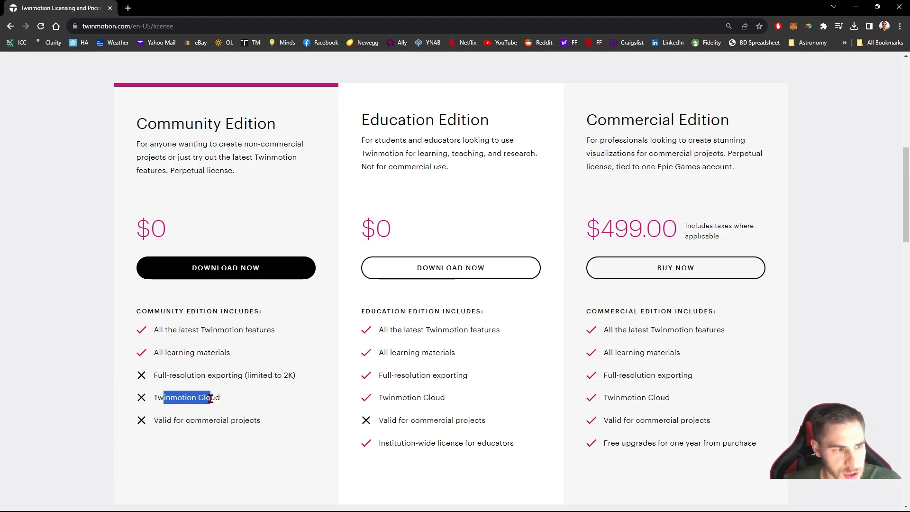
click(205, 417)
drag(154, 375, 290, 375)
click(80, 391)
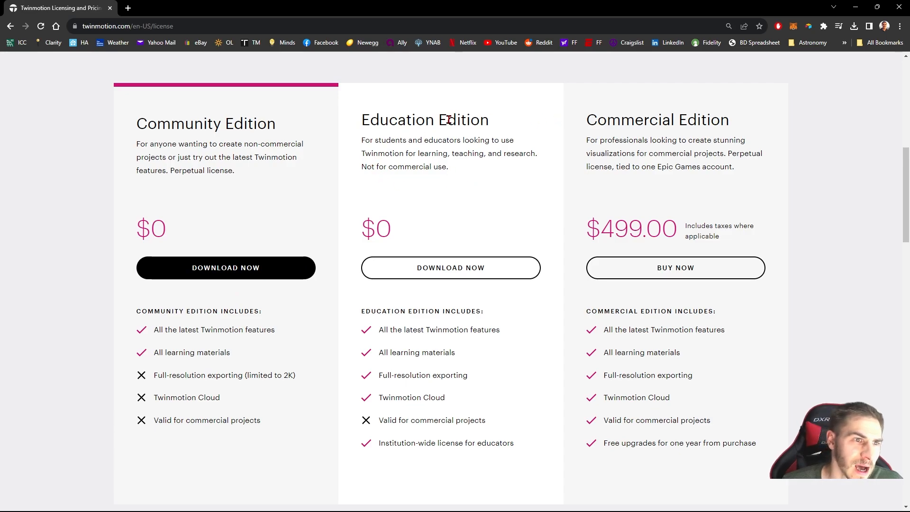
Review the Education Edition's included features, including full-resolution exporting and whether commercial projects are allowed.
drag(491, 124, 360, 123)
click(384, 137)
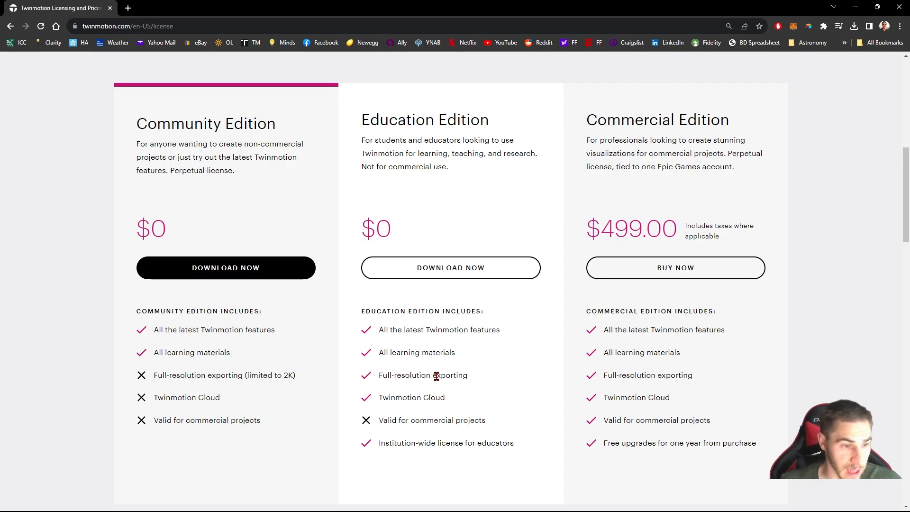
drag(379, 420, 387, 420)
click(459, 413)
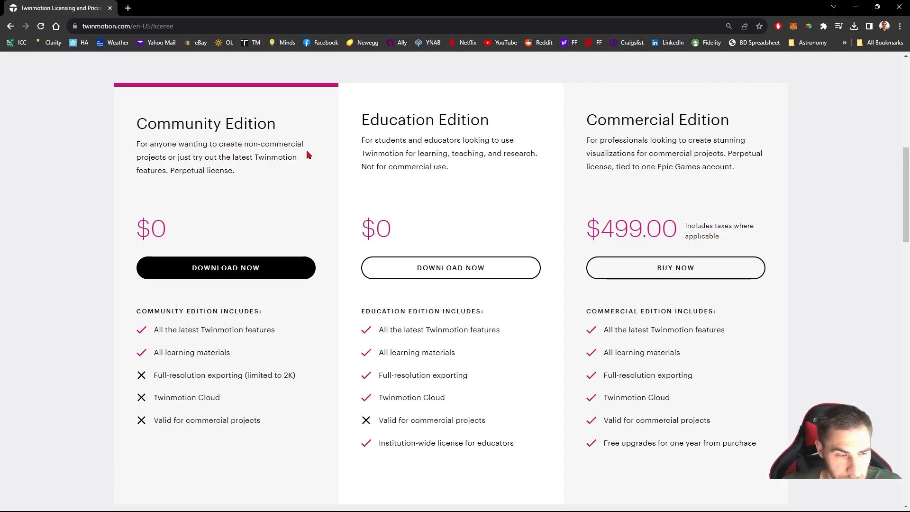
drag(366, 119, 420, 149)
click(424, 150)
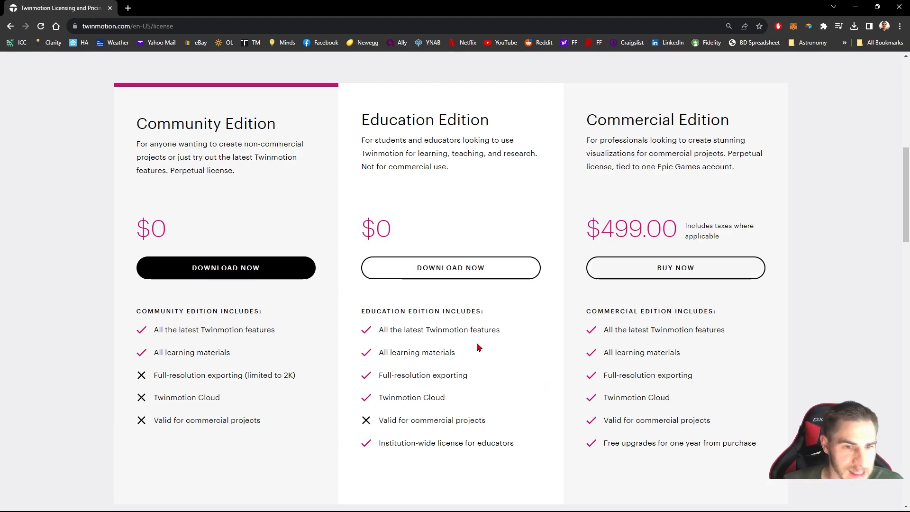
drag(378, 420, 460, 420)
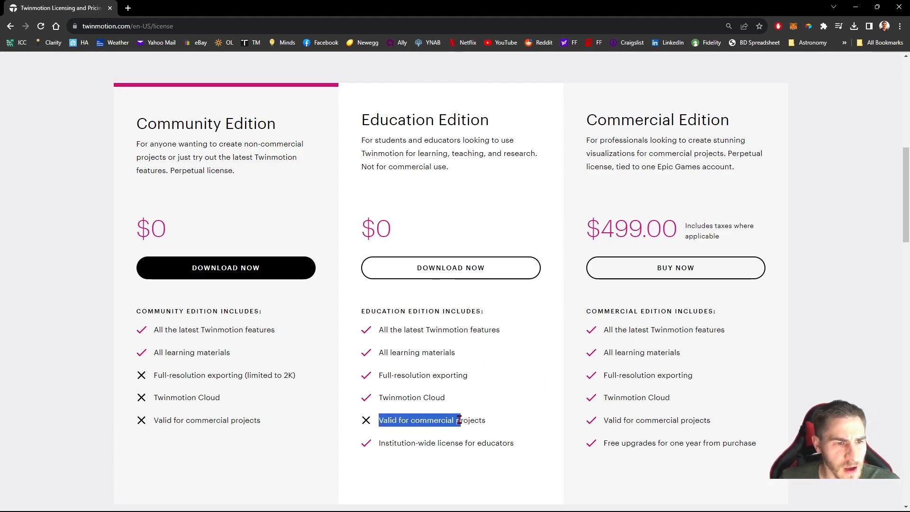
drag(422, 375, 426, 375)
click(437, 390)
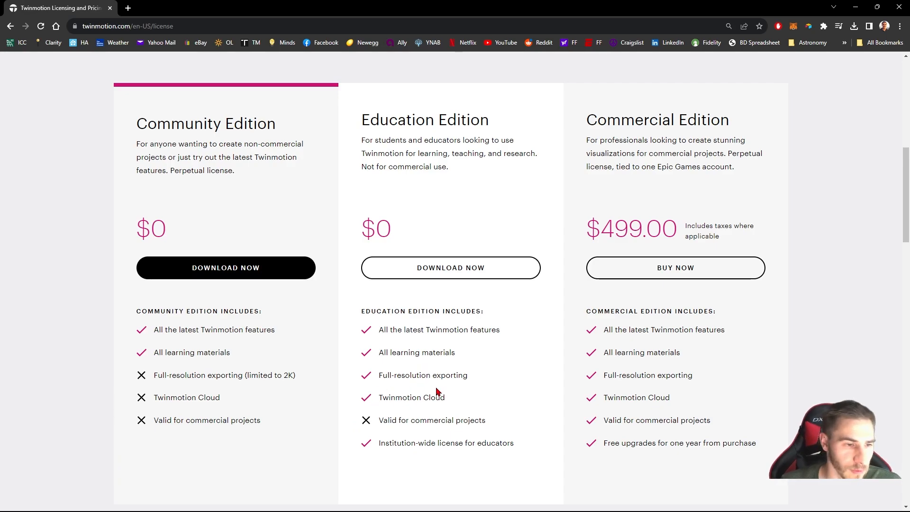
Switch to the open Twinmotion project and open the render settings of the Ambience.
drag(590, 8, 0, 275)
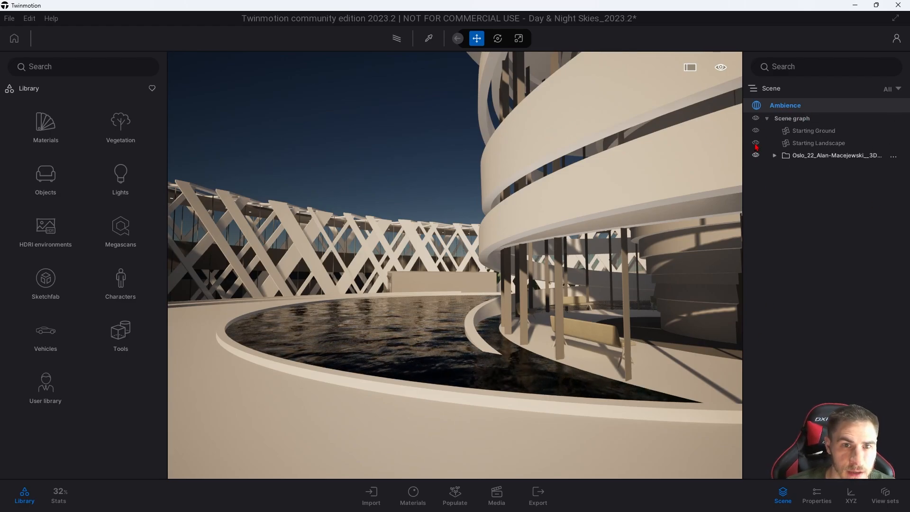
click(814, 498)
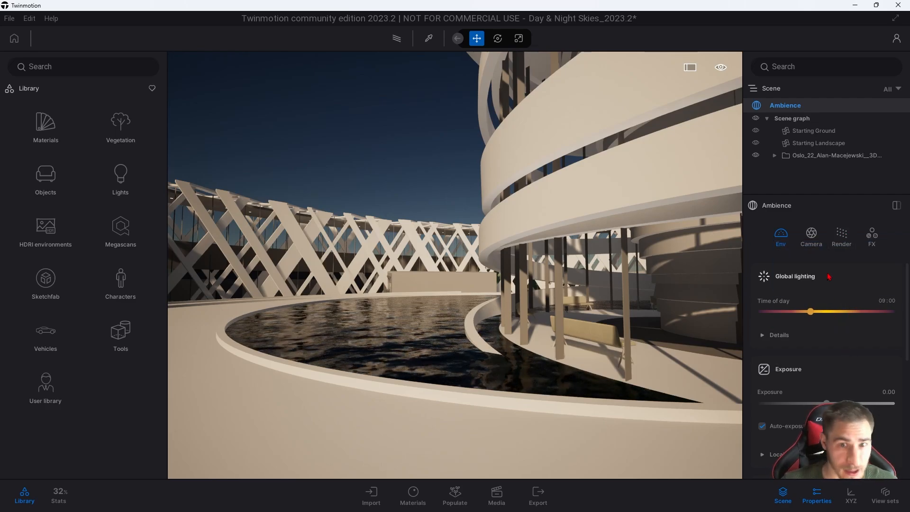
click(842, 234)
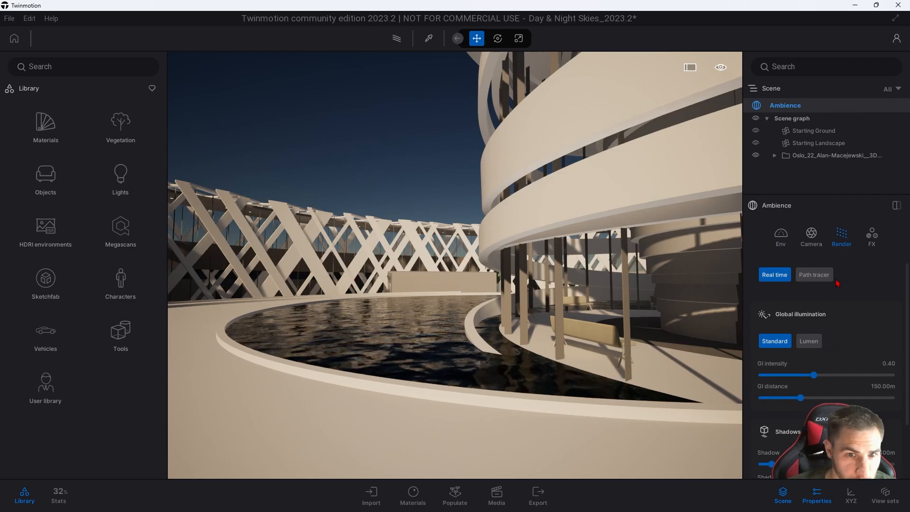
right_drag(525, 339, 651, 342)
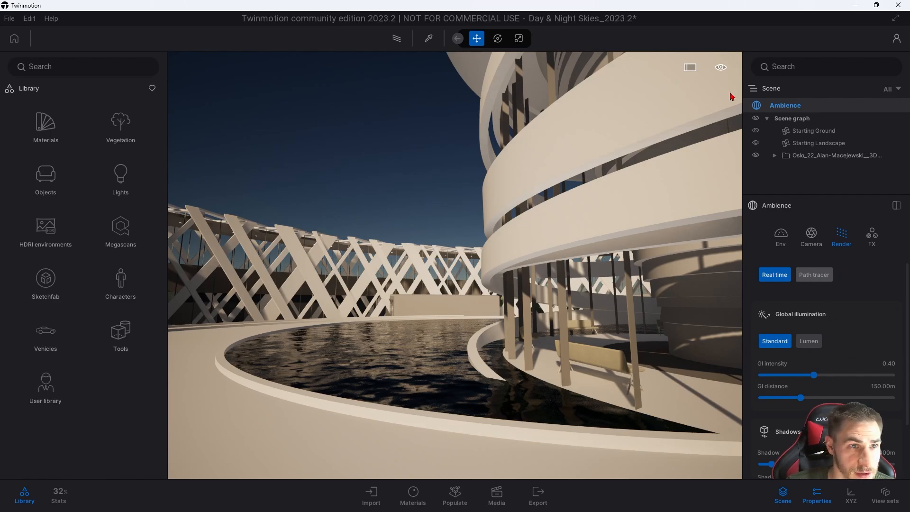
Preview the Path tracer, return to Real time rendering, and set the global illumination to Lumen.
click(814, 276)
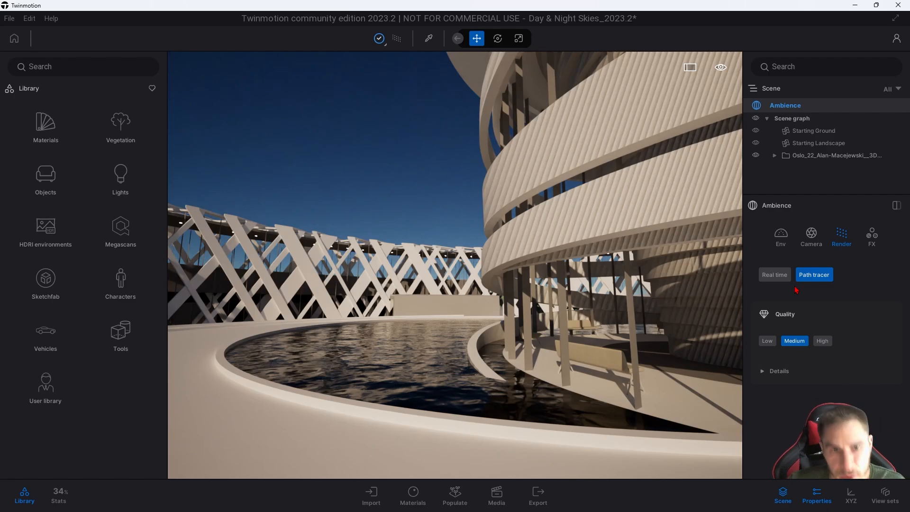
click(776, 277)
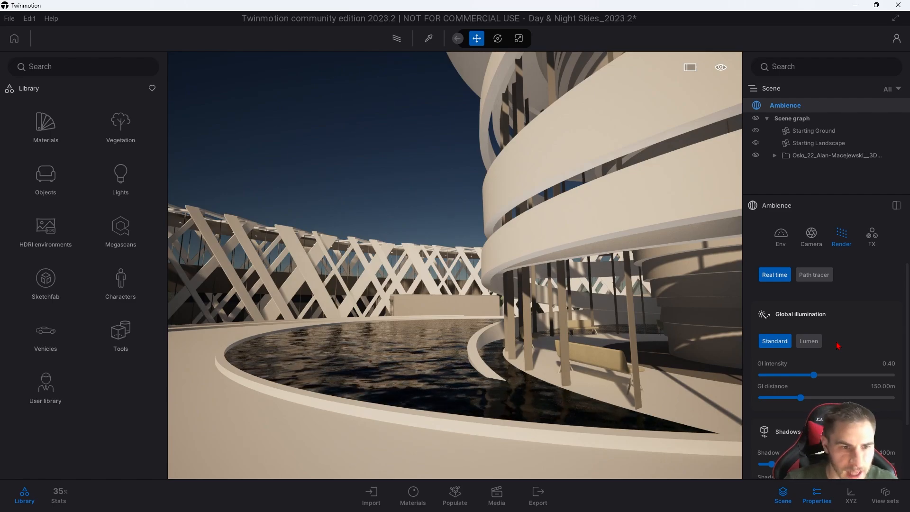
scroll(866, 304, down, 1)
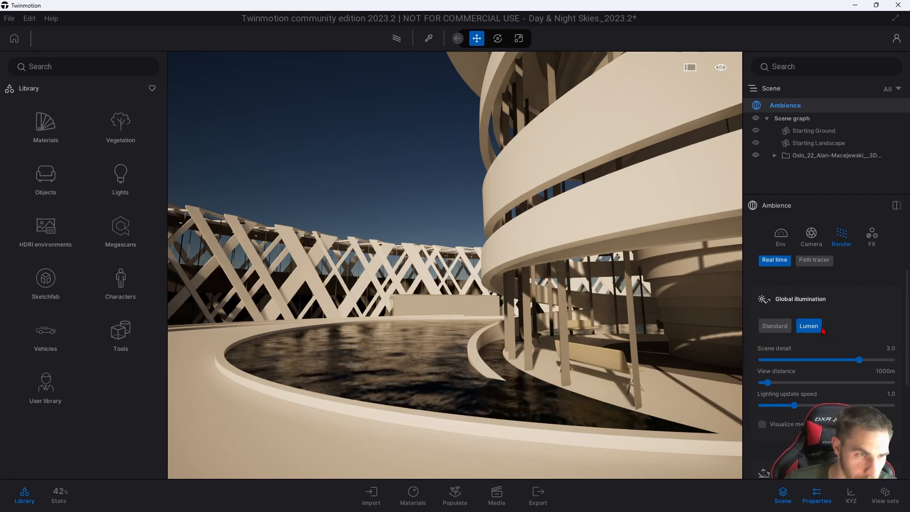
click(775, 328)
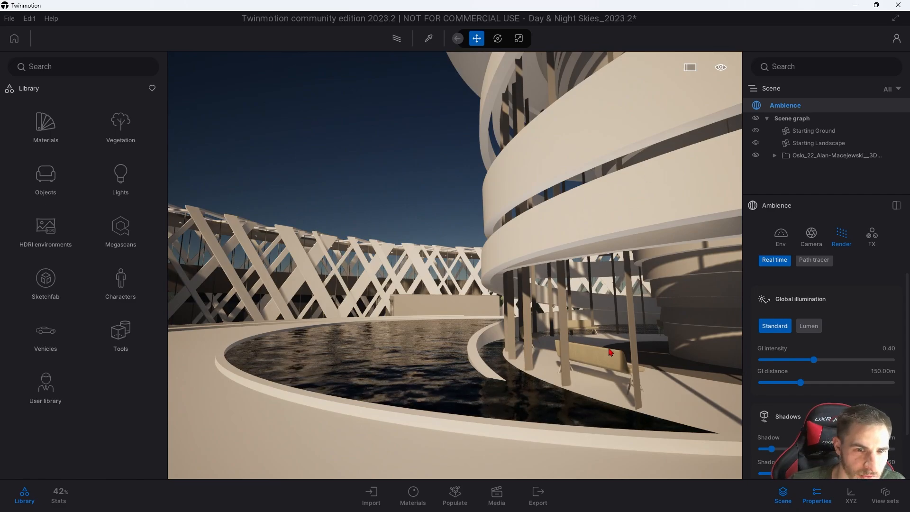
click(811, 326)
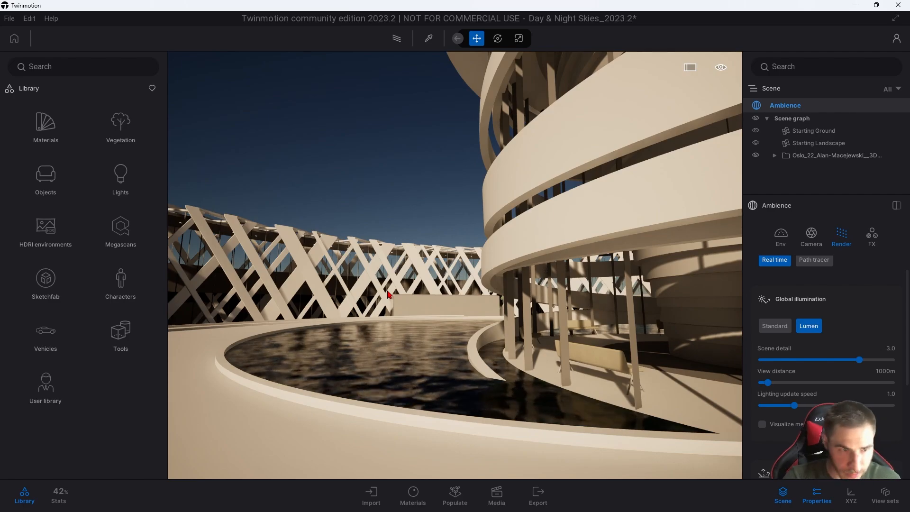
Look up inside the building's curved bands and compare Standard with Lumen global illumination there.
right_drag(469, 301, 436, 284)
key(w)
key(w)
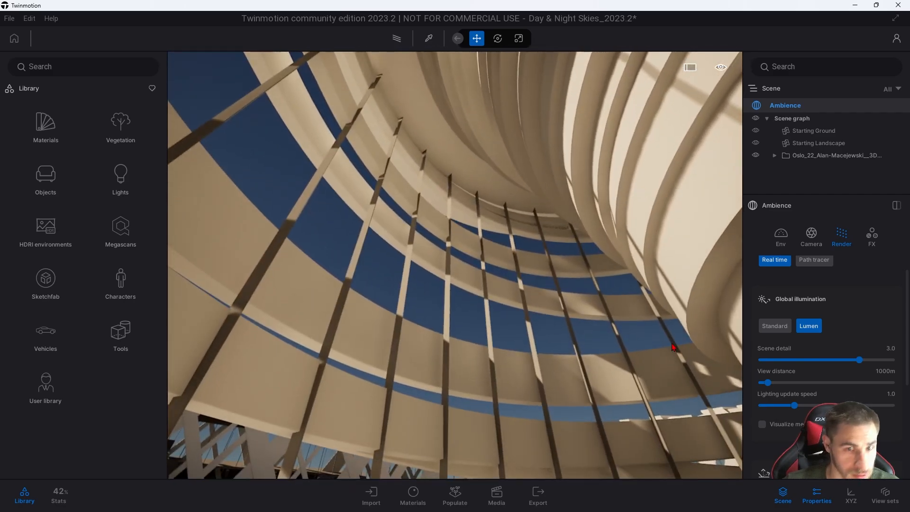
click(771, 327)
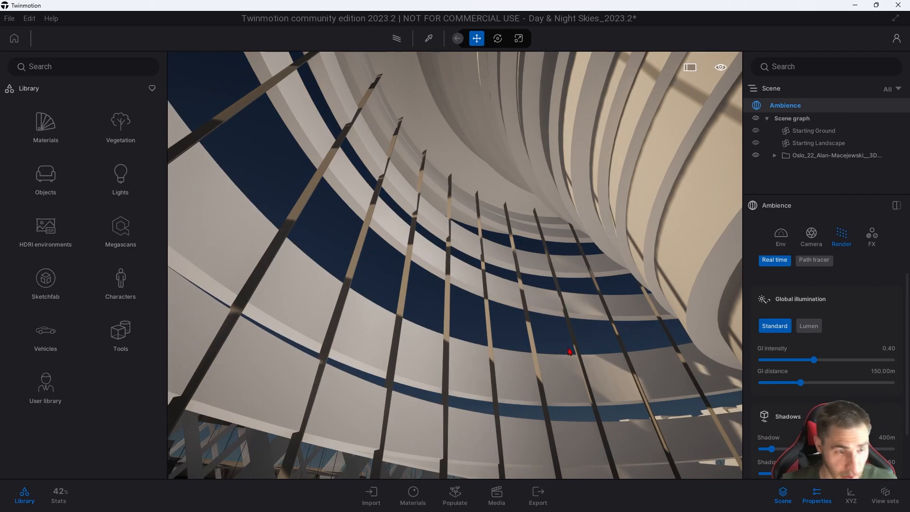
click(808, 326)
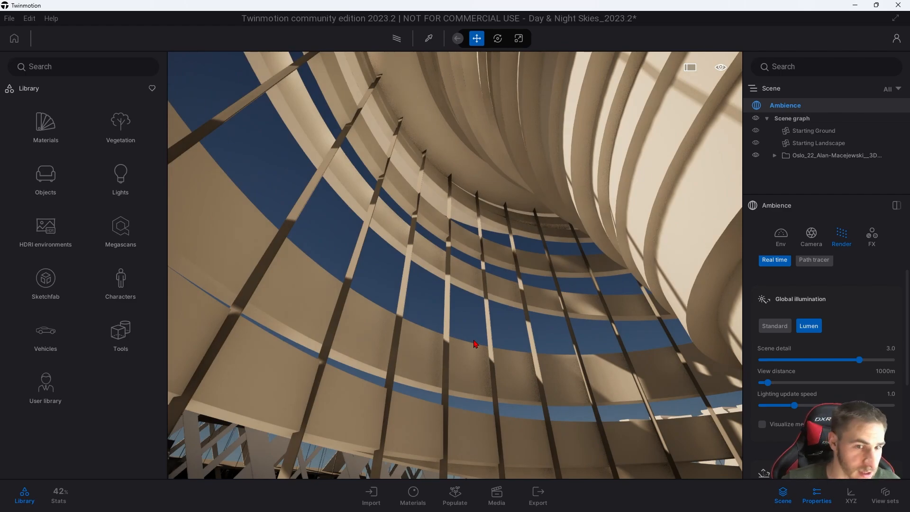
Return to the pool-side exterior view and examine the Lumen global illumination and reflection settings.
right_drag(503, 370, 591, 276)
key(w)
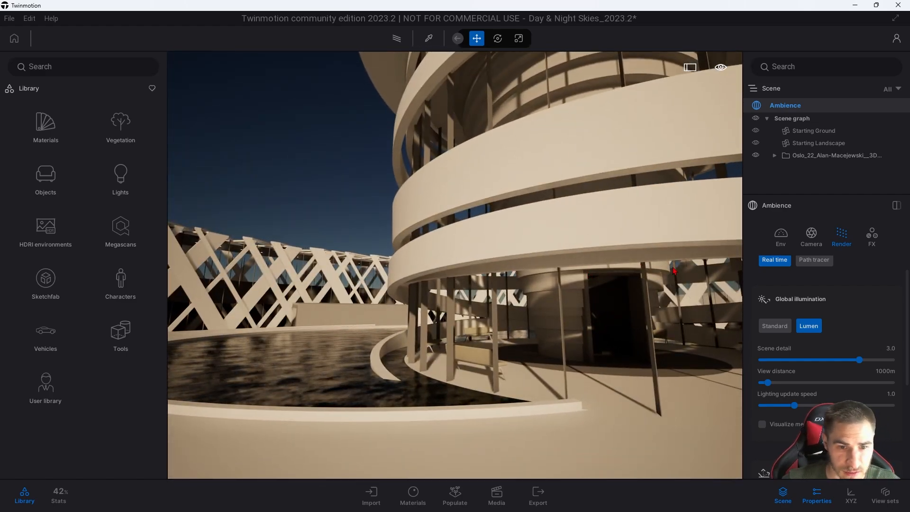
scroll(816, 345, down, 3)
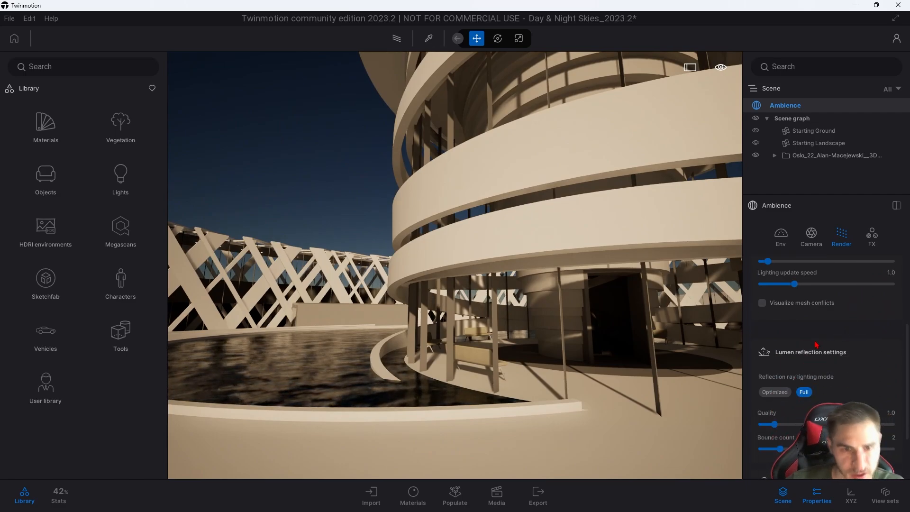
scroll(825, 339, up, 3)
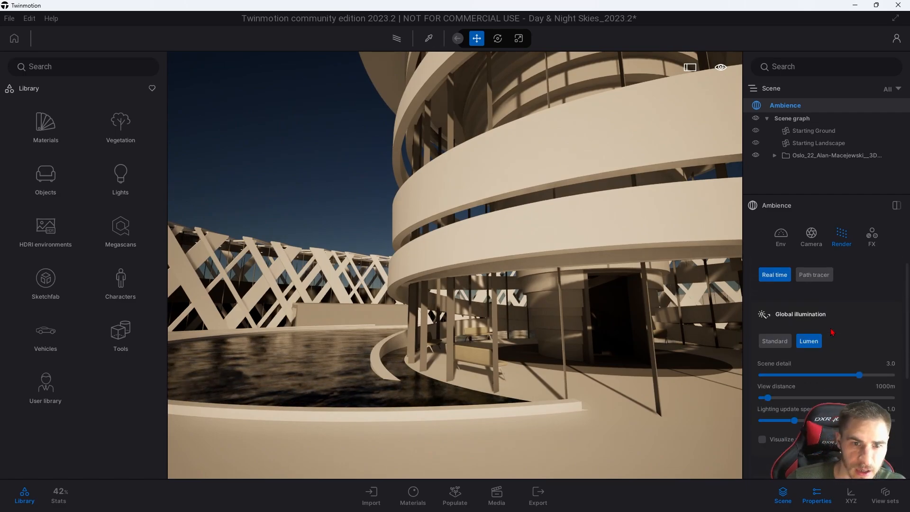
scroll(826, 349, down, 1)
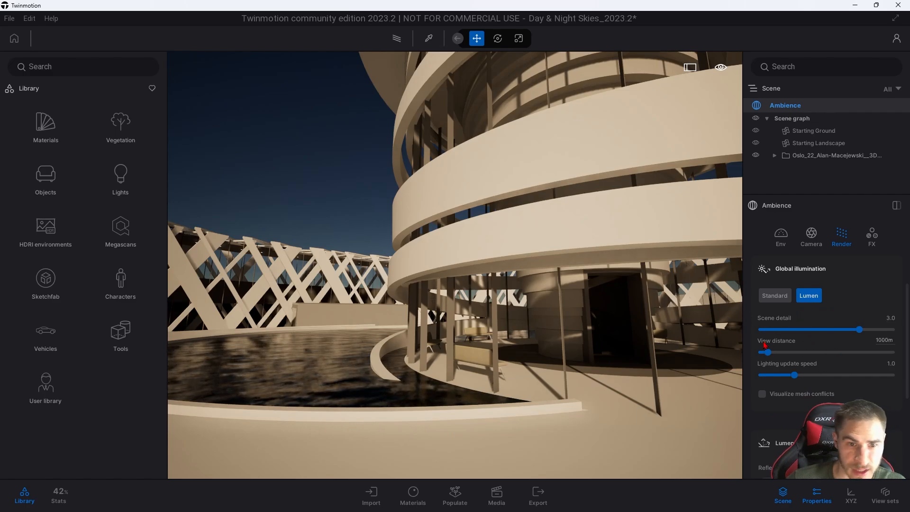
scroll(805, 360, down, 3)
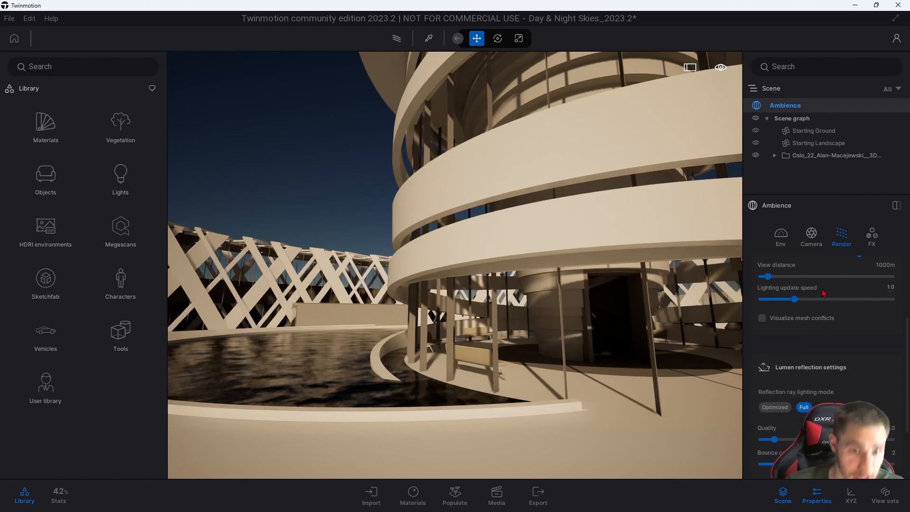
scroll(824, 324, down, 1)
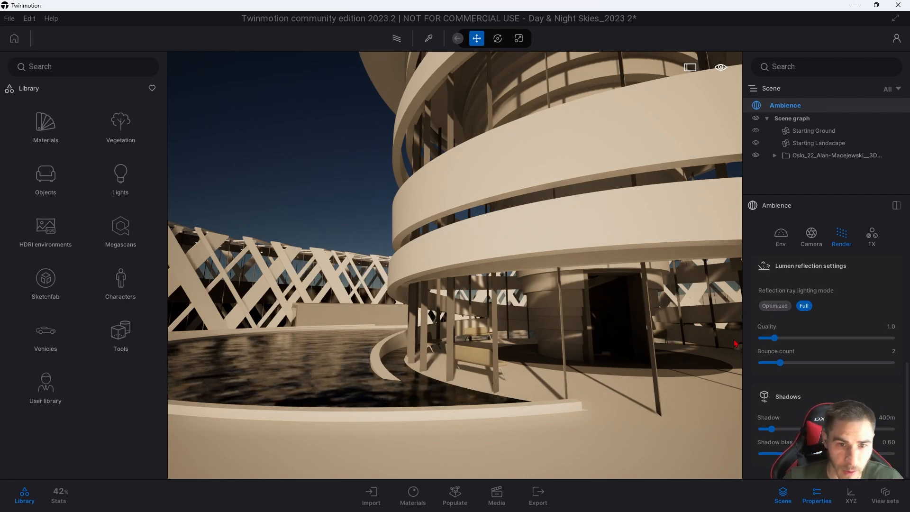
Show the performance statistics and switch global illumination to Standard to compare frame rates with Lumen.
click(827, 506)
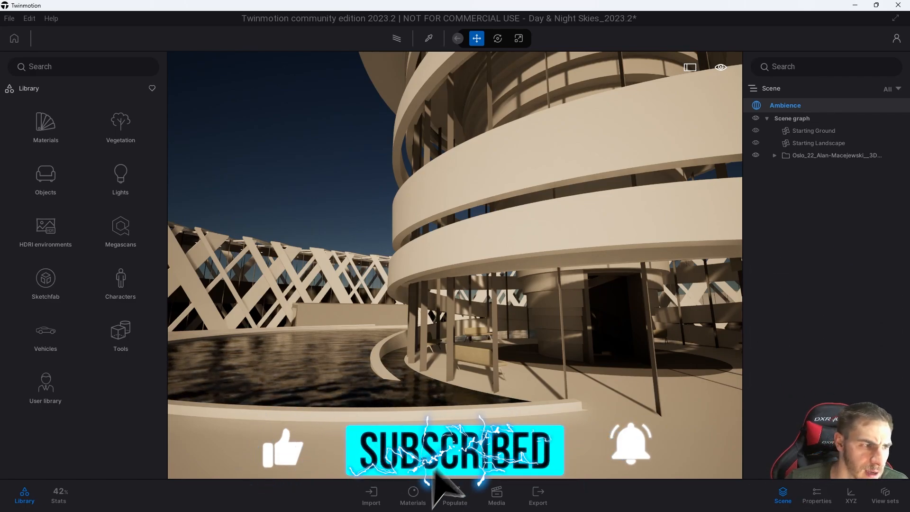
click(61, 497)
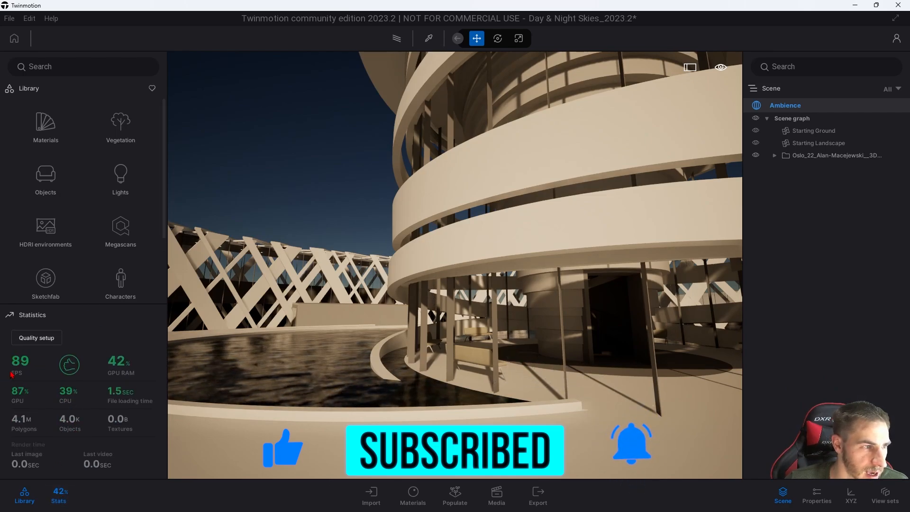
click(828, 494)
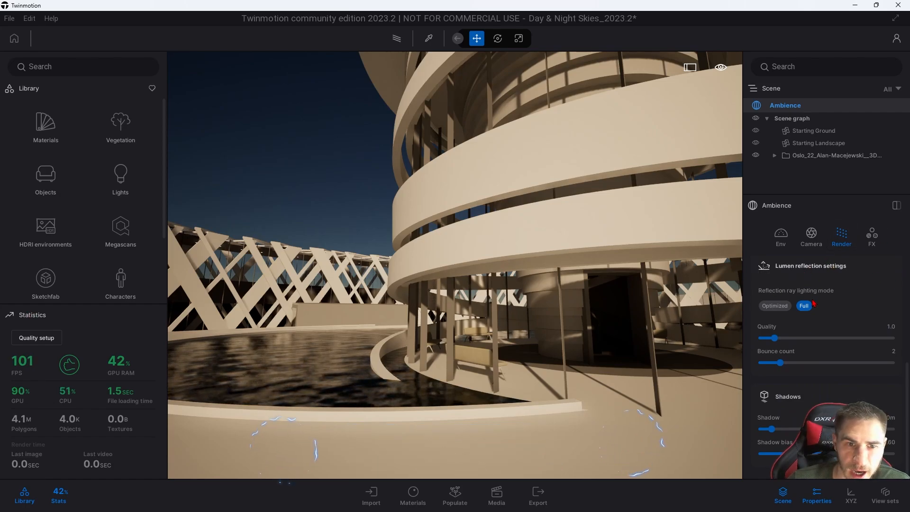
scroll(828, 258, up, 5)
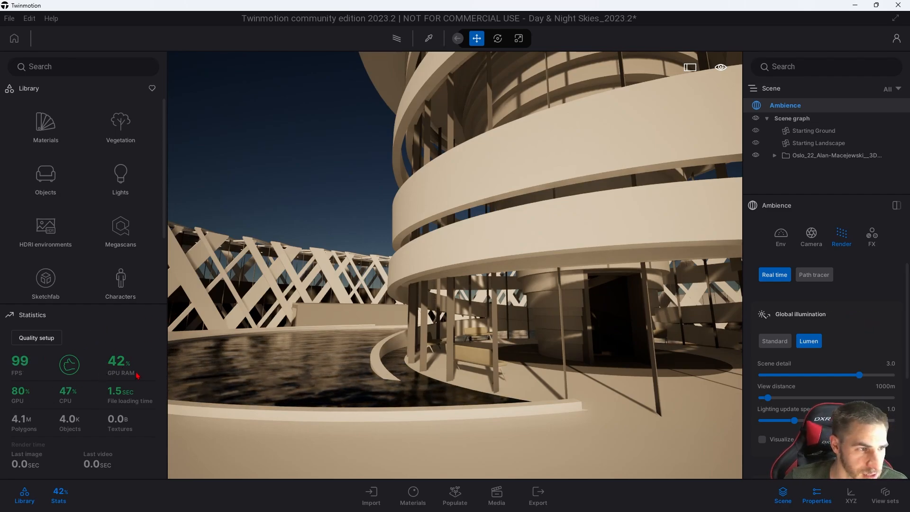
click(776, 342)
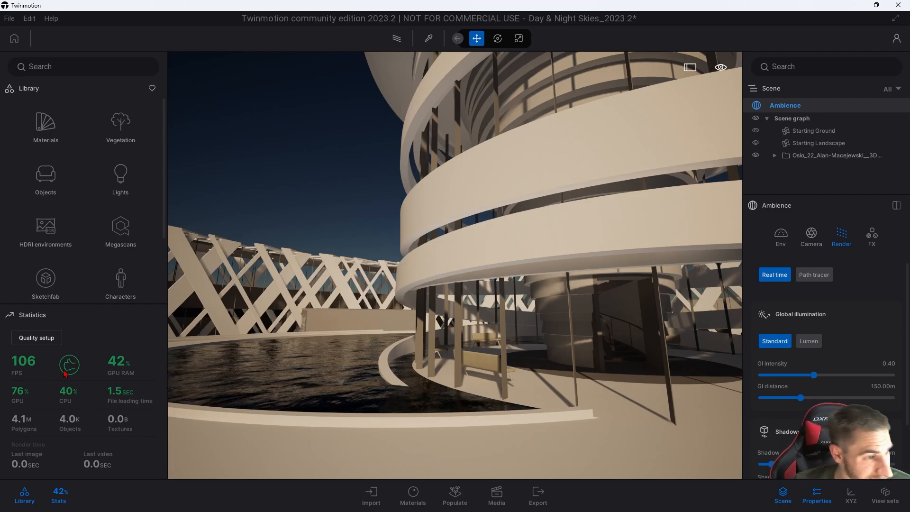
Review the desktop rendering quality settings, and hide the performance statistics.
click(41, 339)
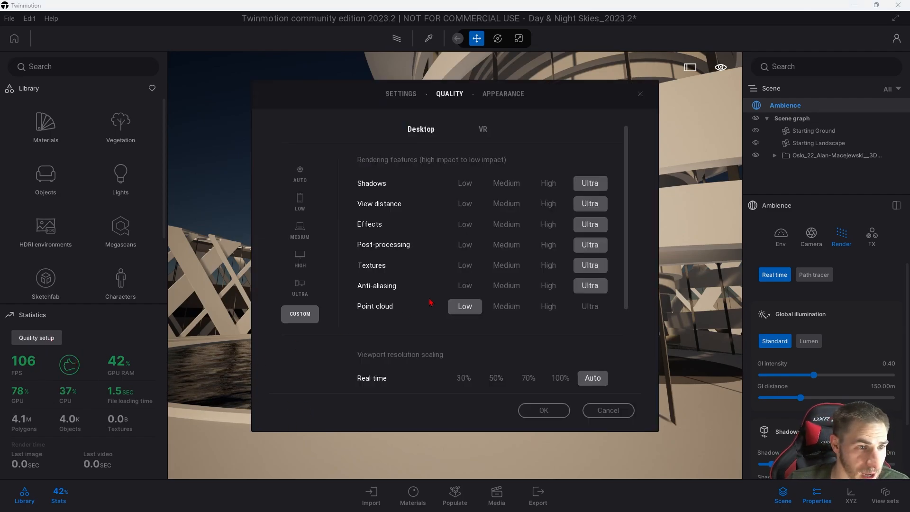
click(641, 94)
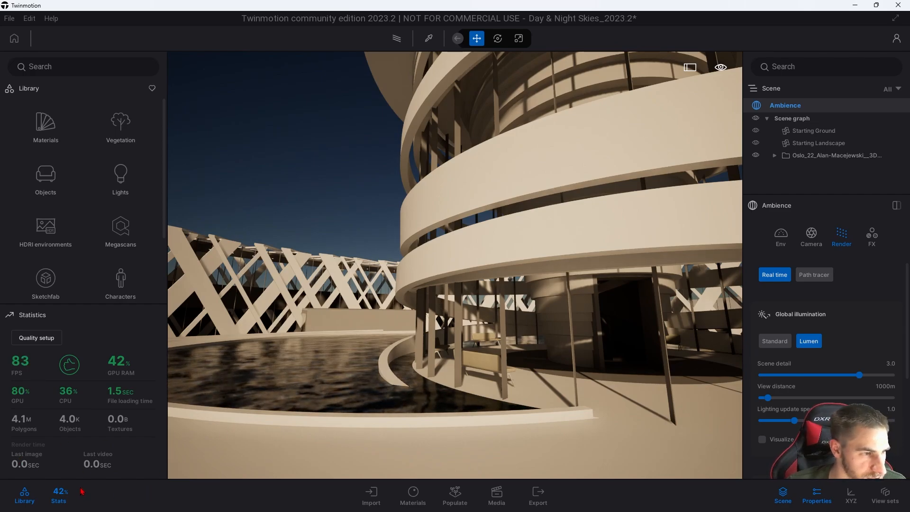
click(60, 495)
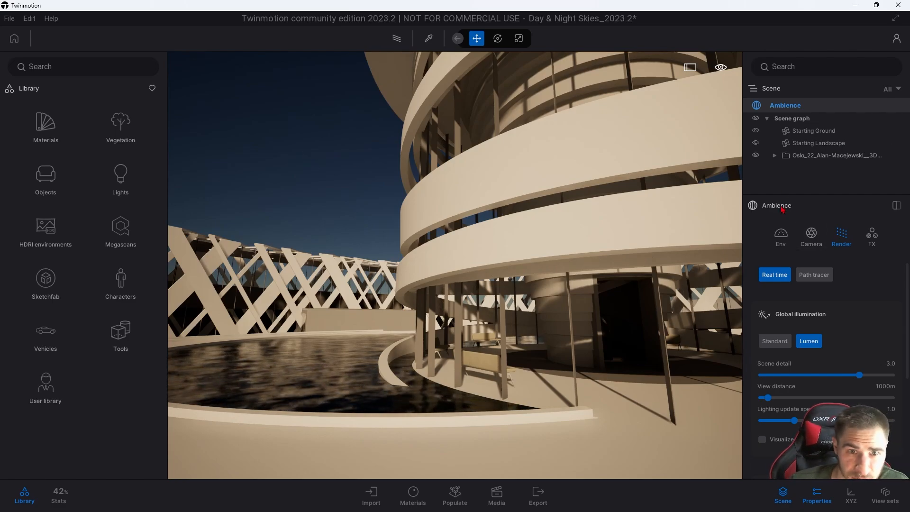
Review the environment settings for global lighting, exposure and weather, alongside the rendering settings.
click(788, 232)
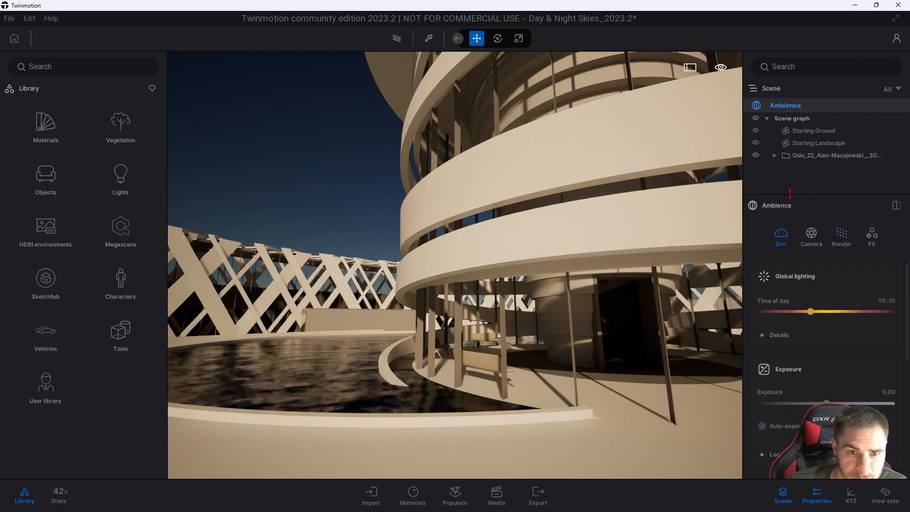
click(841, 234)
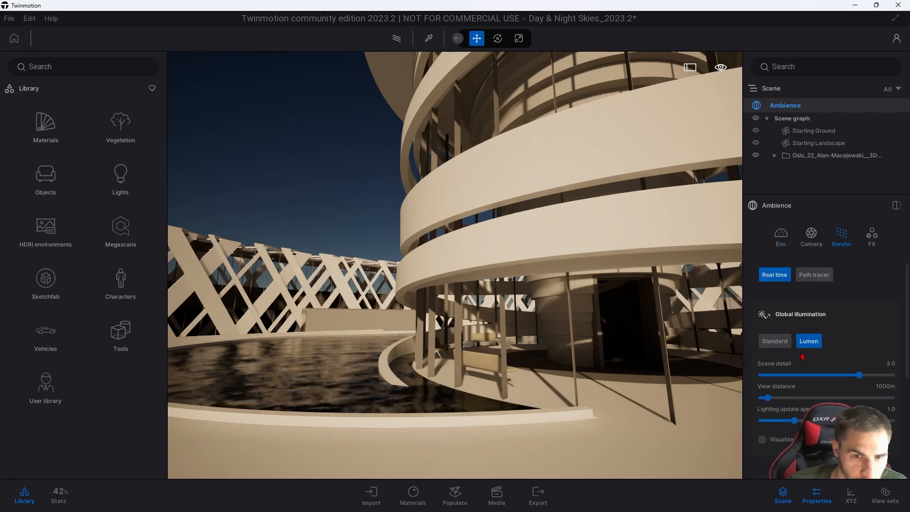
click(781, 234)
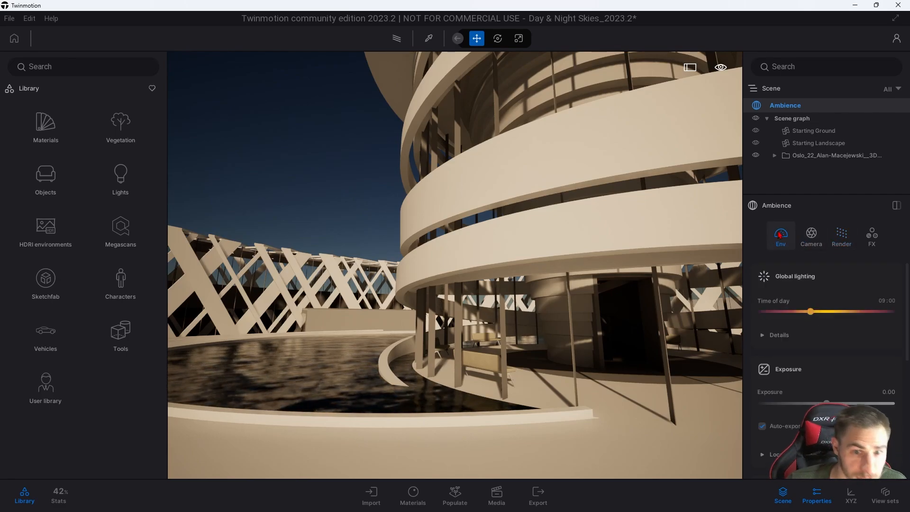
scroll(822, 381, down, 3)
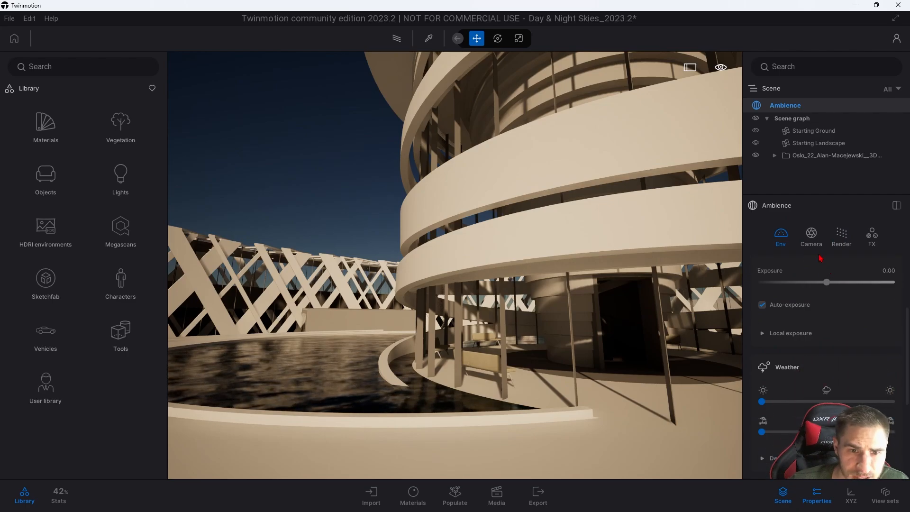
scroll(821, 382, up, 1)
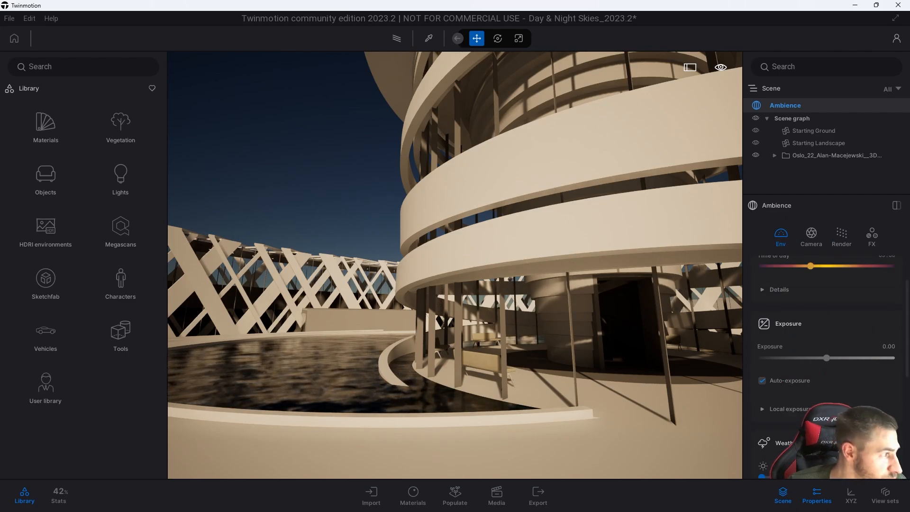
scroll(800, 334, up, 1)
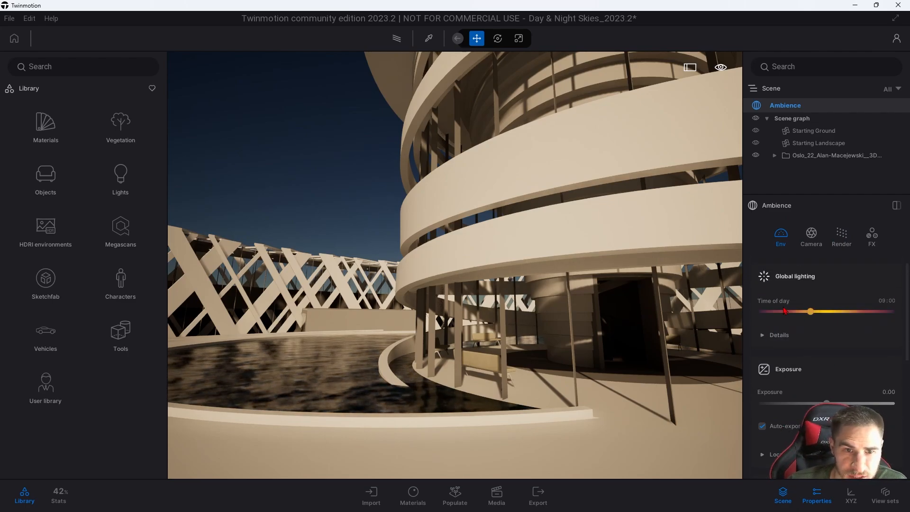
Expand the global lighting details, test the sun intensity at 0, and set it to 25.
click(766, 336)
scroll(765, 327, down, 1)
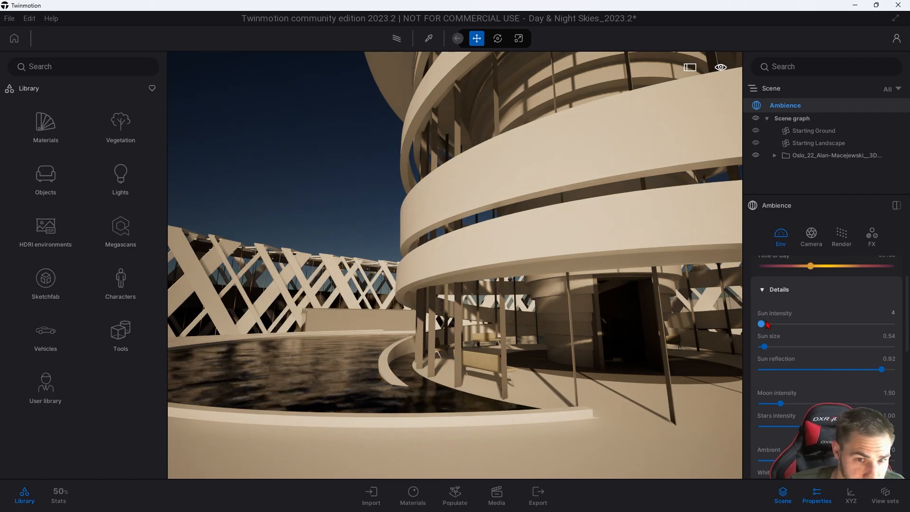
drag(761, 324, 740, 330)
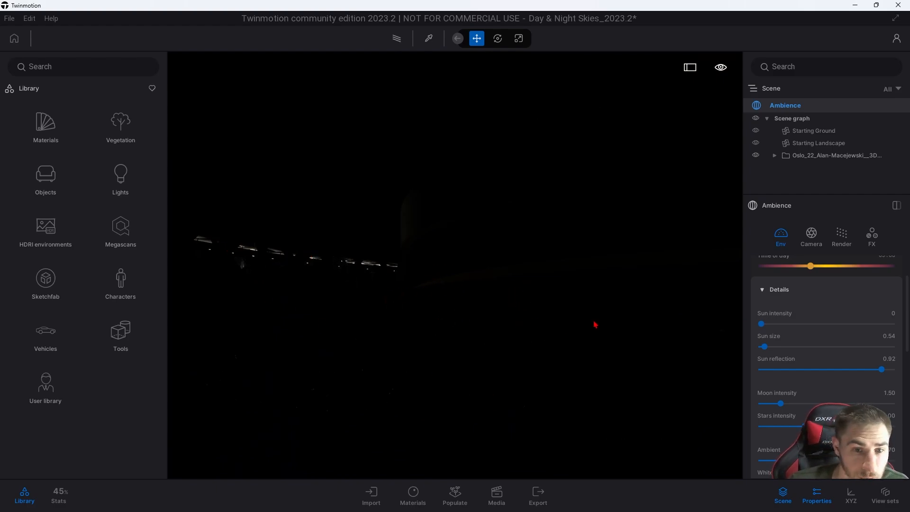
click(795, 325)
scroll(804, 323, down, 2)
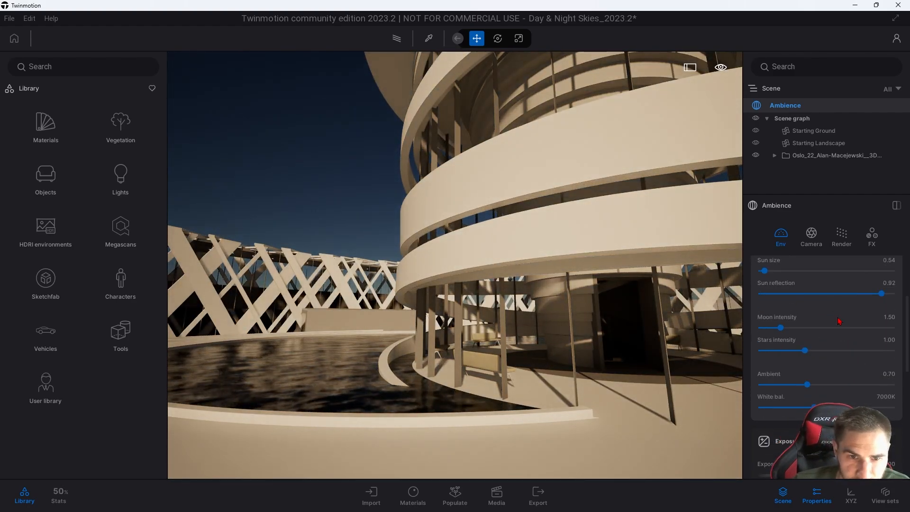
scroll(822, 308, down, 2)
scroll(822, 308, up, 4)
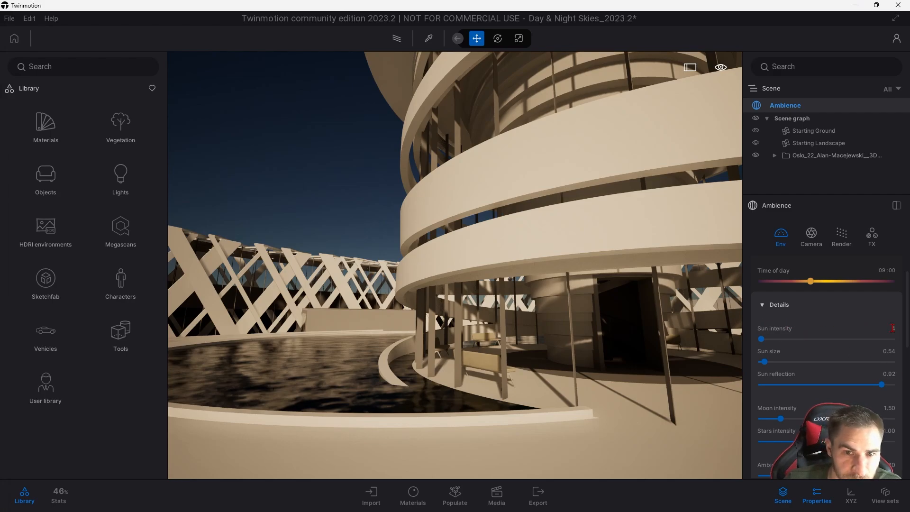
key(Return)
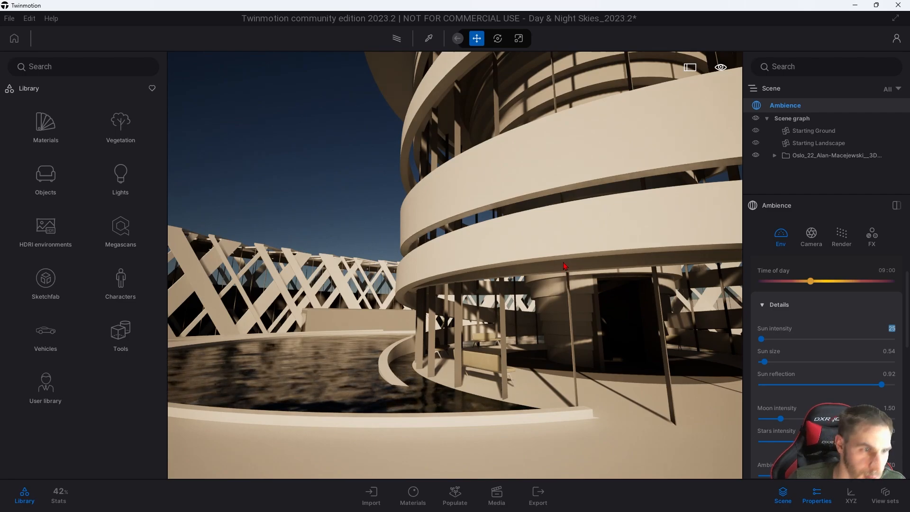
Turn off auto-exposure in the environment's exposure settings.
scroll(836, 294, down, 2)
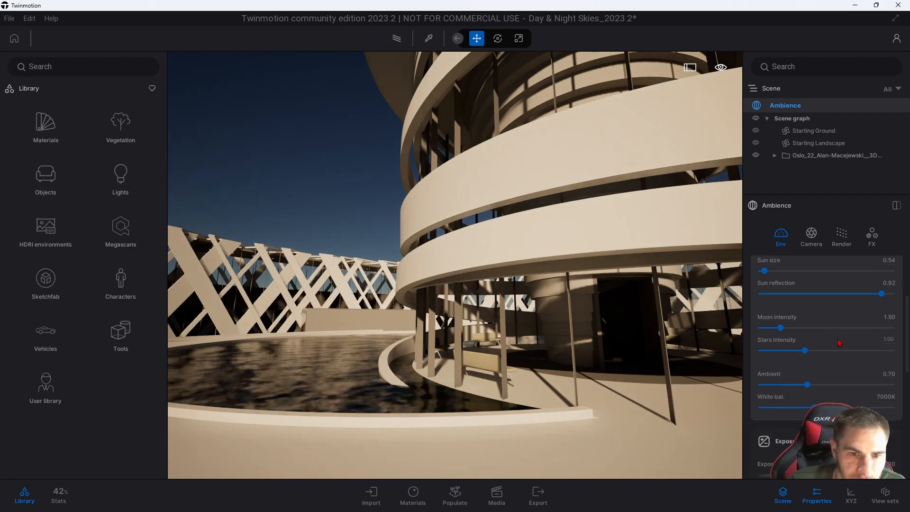
scroll(833, 295, down, 5)
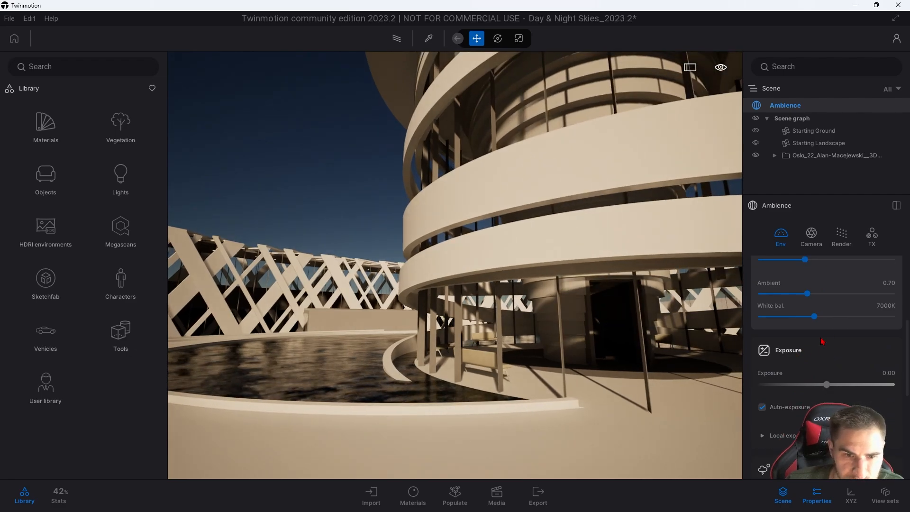
click(763, 407)
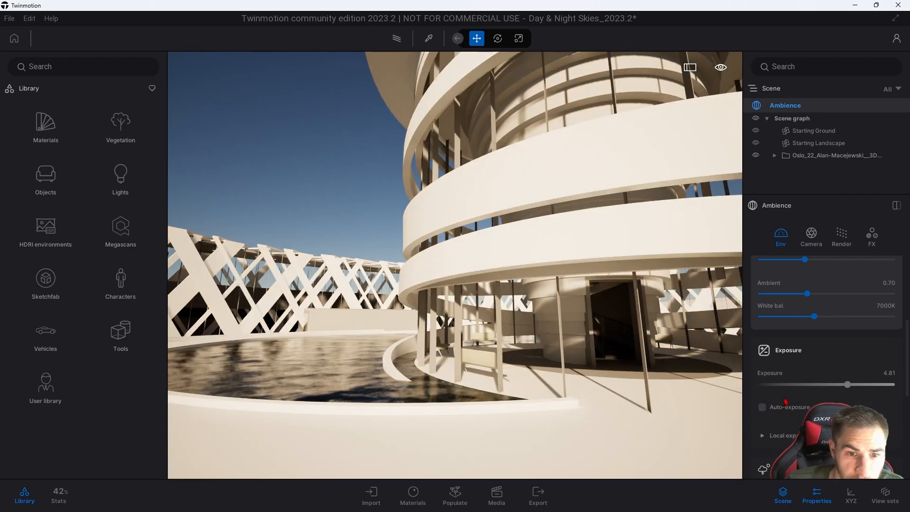
Vary the sun intensity under fixed exposure to see its effect, and return it to 25.
scroll(769, 360, up, 6)
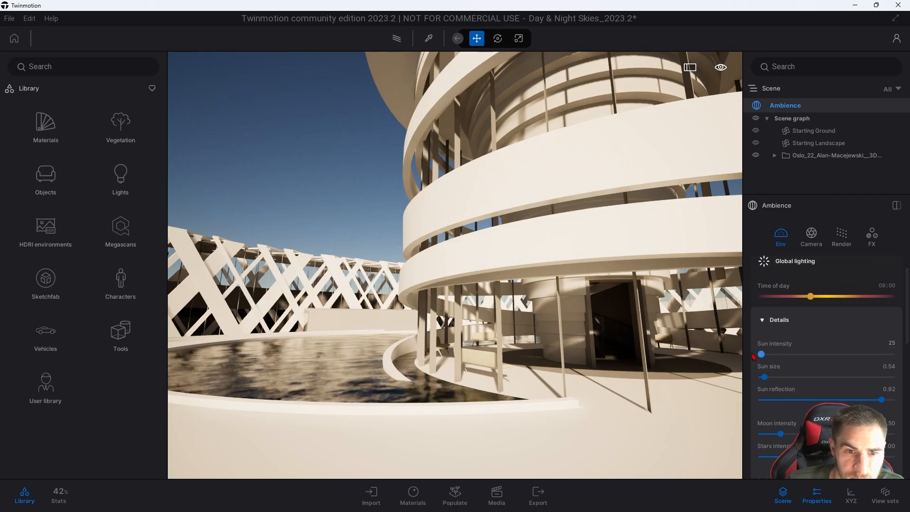
mouse_move(772, 359)
mouse_down()
mouse_move(763, 356)
mouse_move(905, 352)
mouse_move(780, 358)
mouse_up()
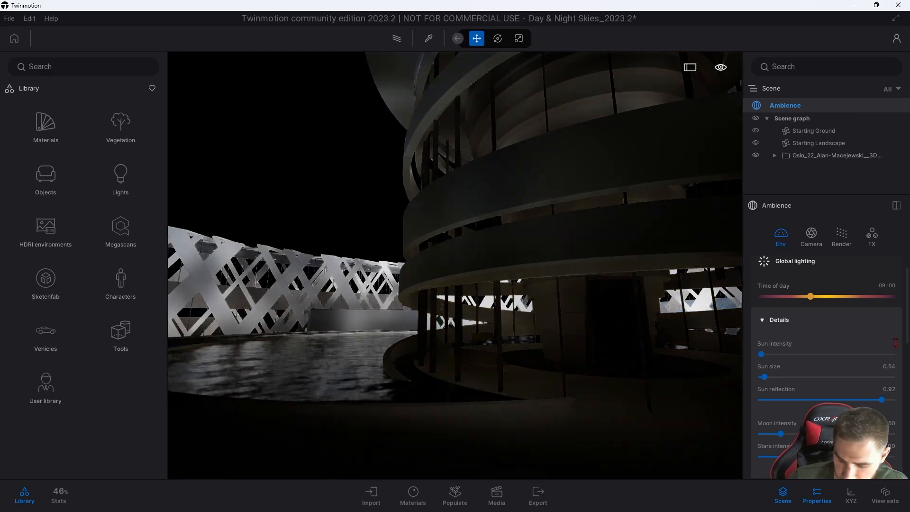
text(25)
key(Return)
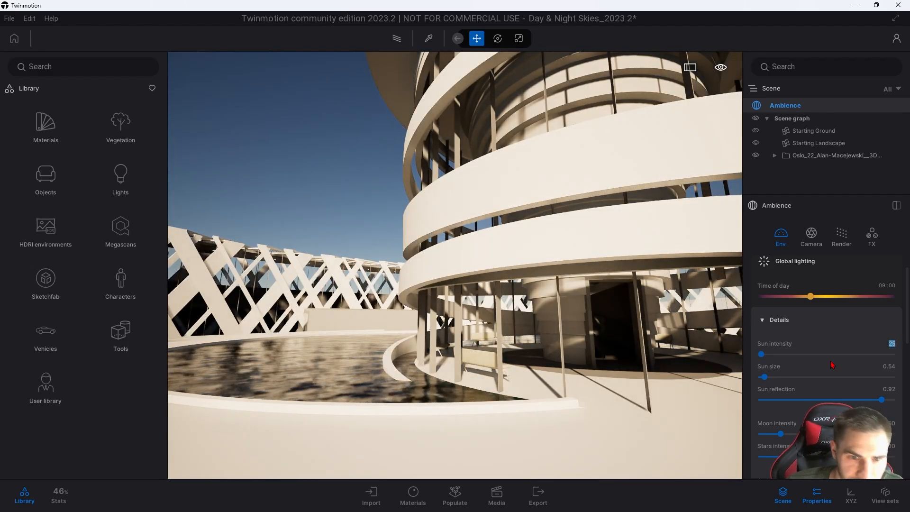
Turn auto-exposure back on for the environment.
scroll(833, 365, down, 6)
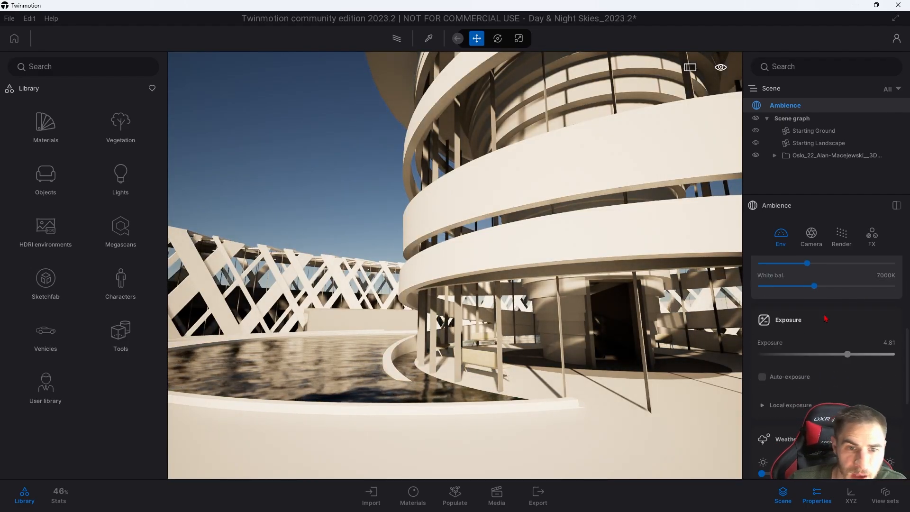
scroll(825, 319, up, 1)
click(762, 407)
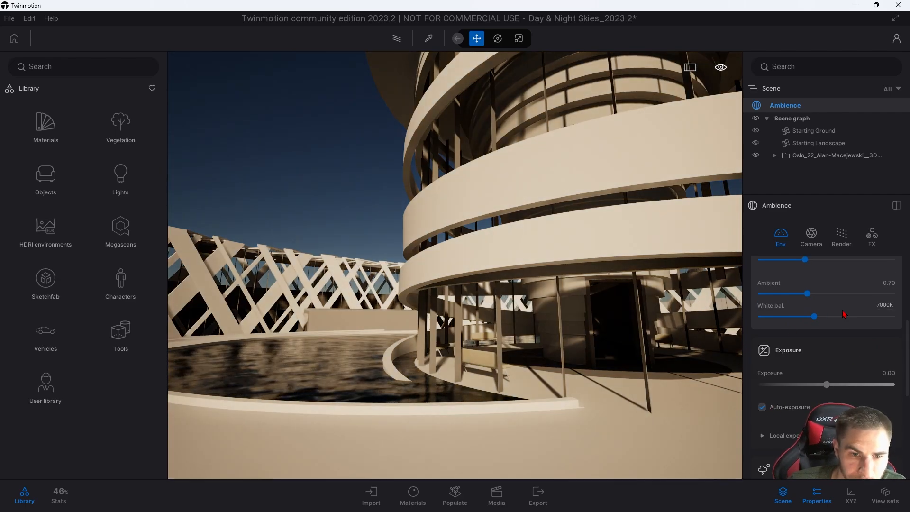
Expand the local exposure settings and enable local exposure.
scroll(818, 353, down, 1)
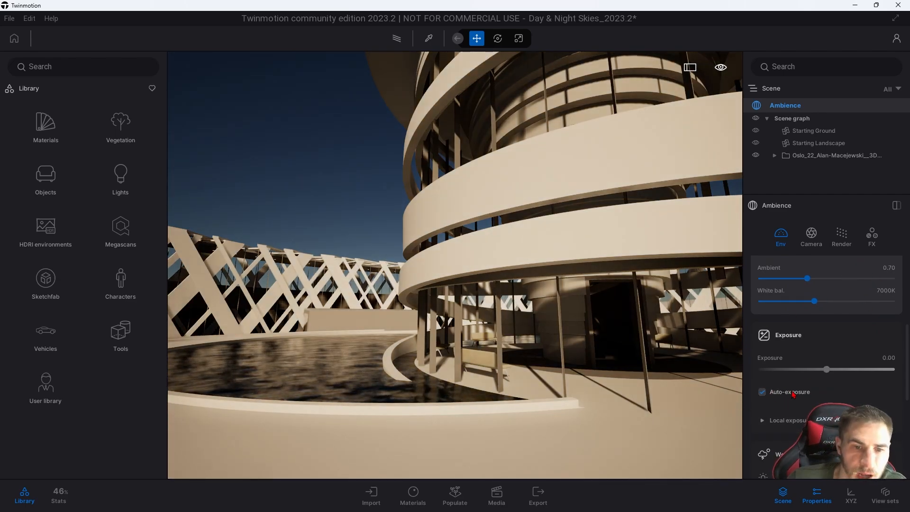
click(770, 421)
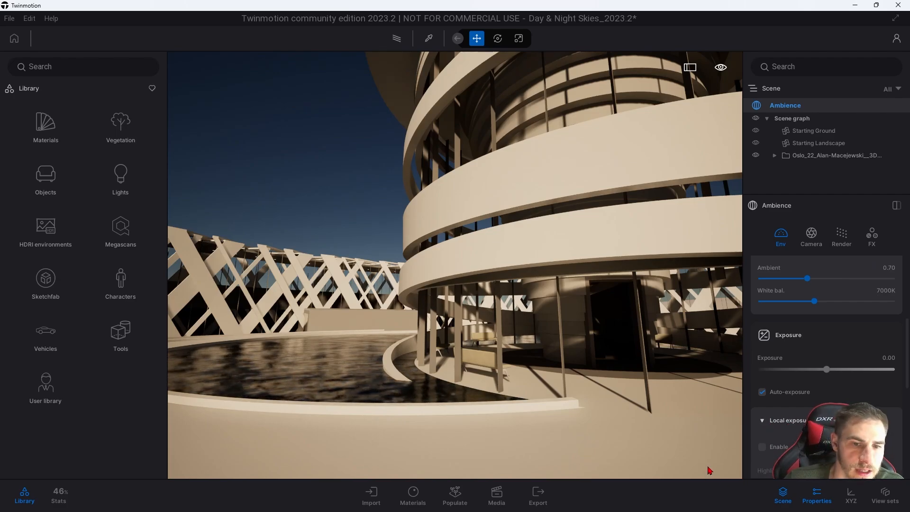
scroll(800, 386, down, 4)
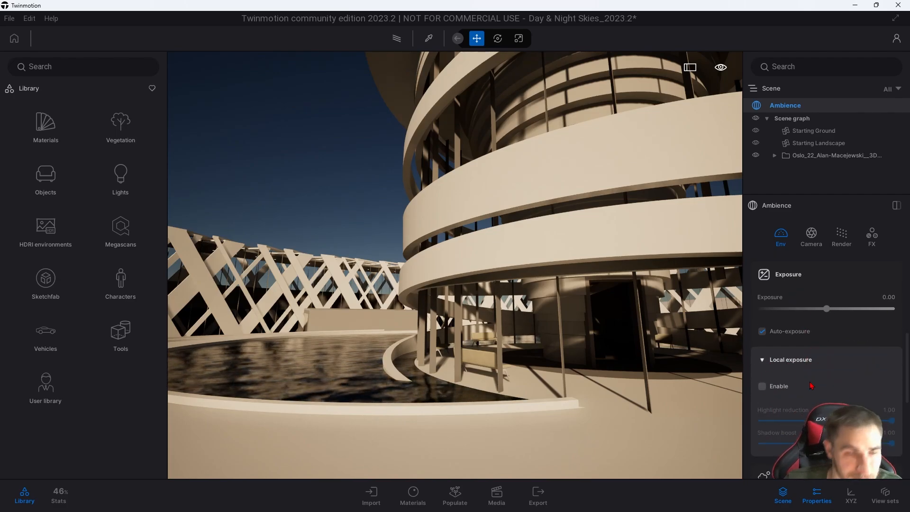
click(762, 386)
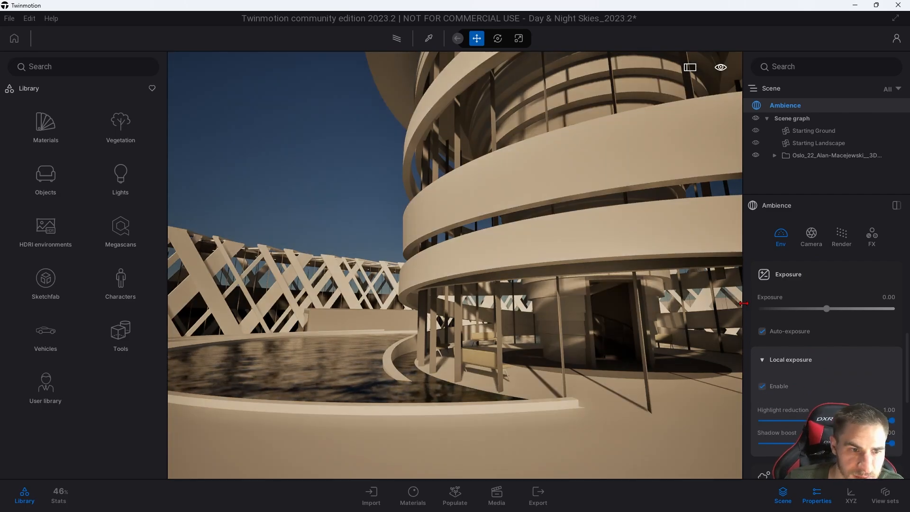
Compare the building front with auto-exposure and local exposure on and off, leaving auto-exposure off and local exposure enabled.
drag(549, 399, 560, 374)
right_drag(545, 399, 552, 393)
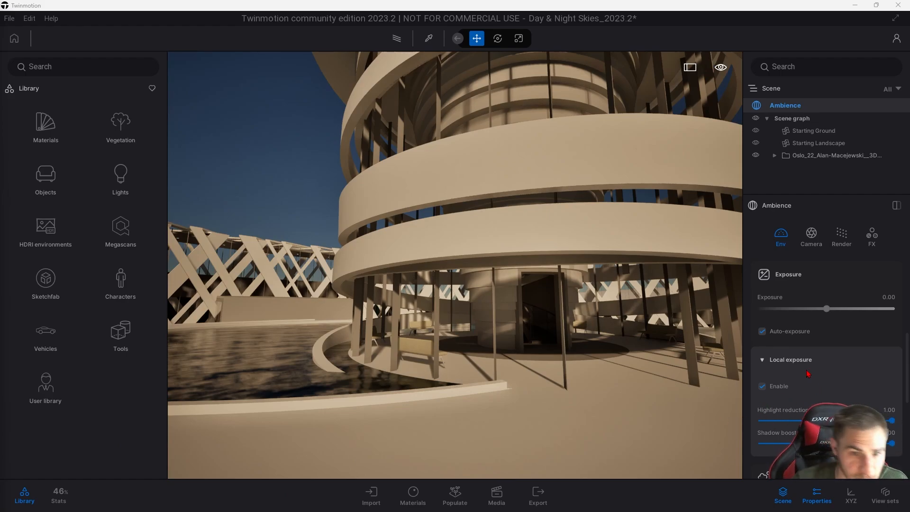
click(762, 330)
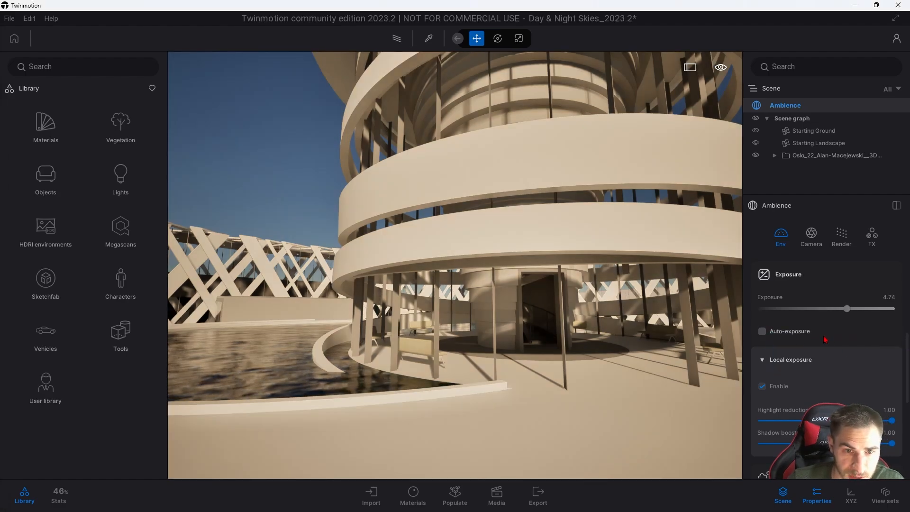
click(763, 387)
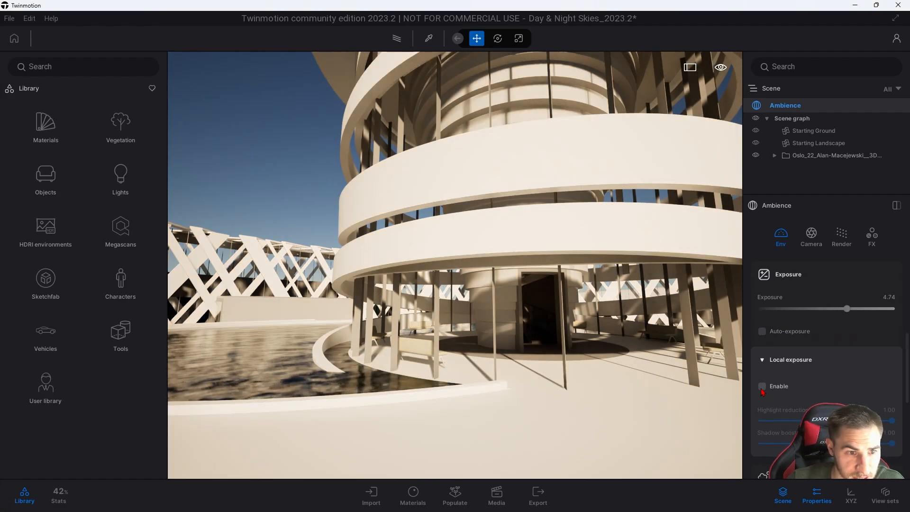
click(762, 388)
click(763, 387)
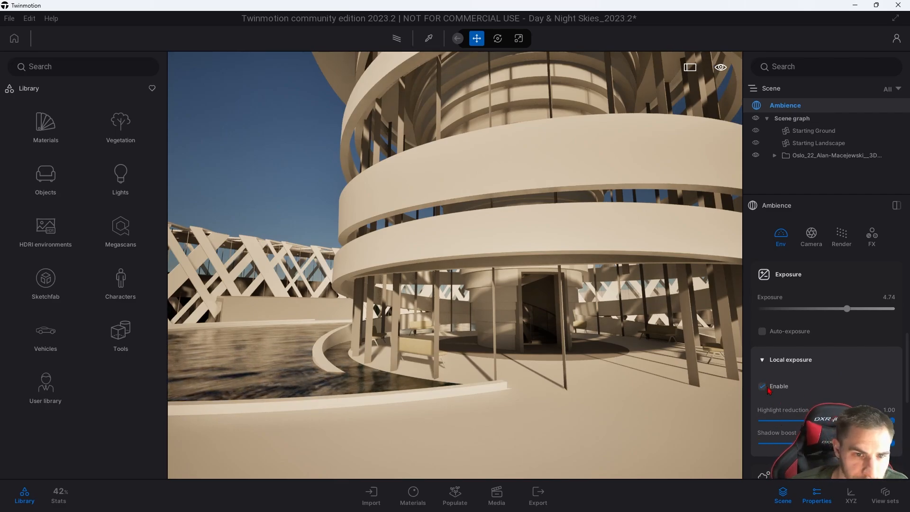
click(763, 331)
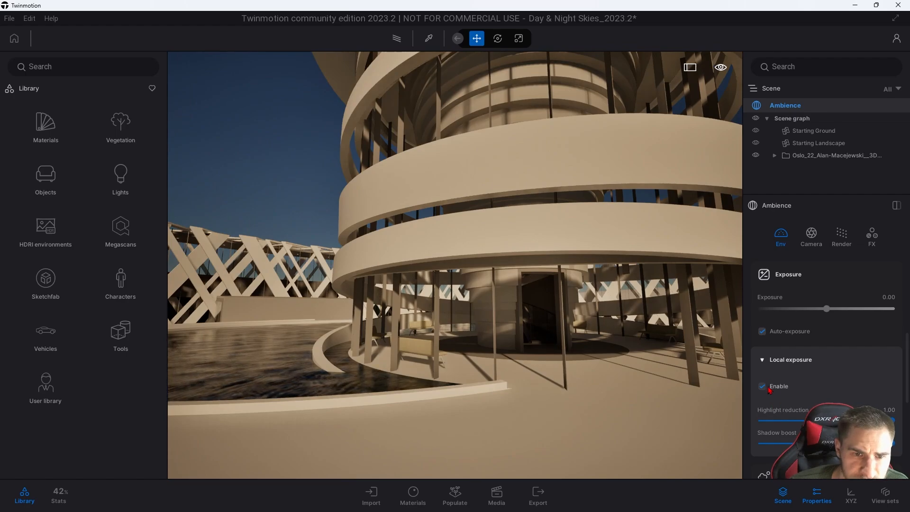
click(770, 331)
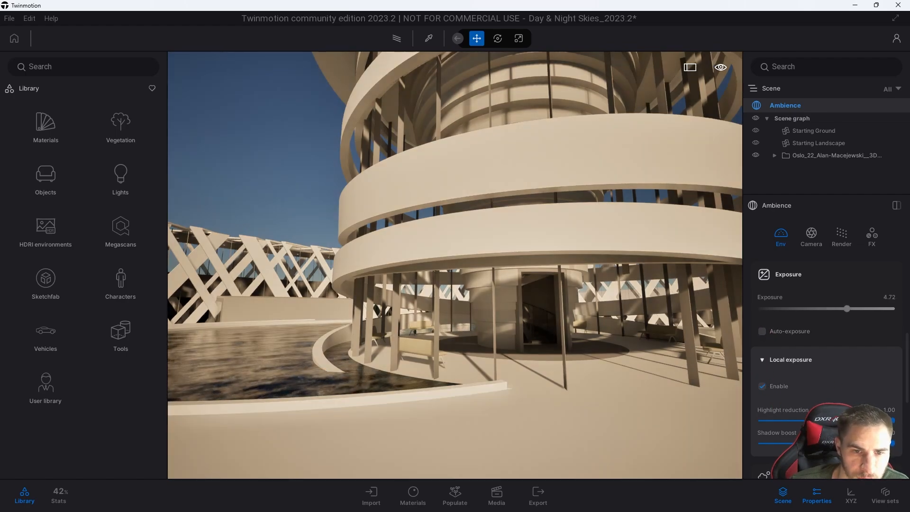
Go to the terrace along the lattice facade and compare it with local exposure off and on.
right_drag(567, 382, 398, 375)
key(w)
key(w)
key(s)
key(w)
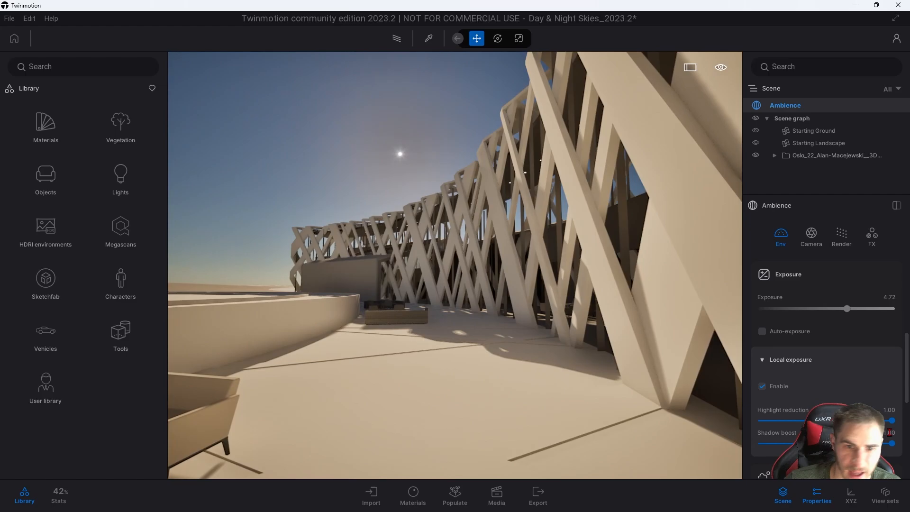
click(763, 386)
key(w)
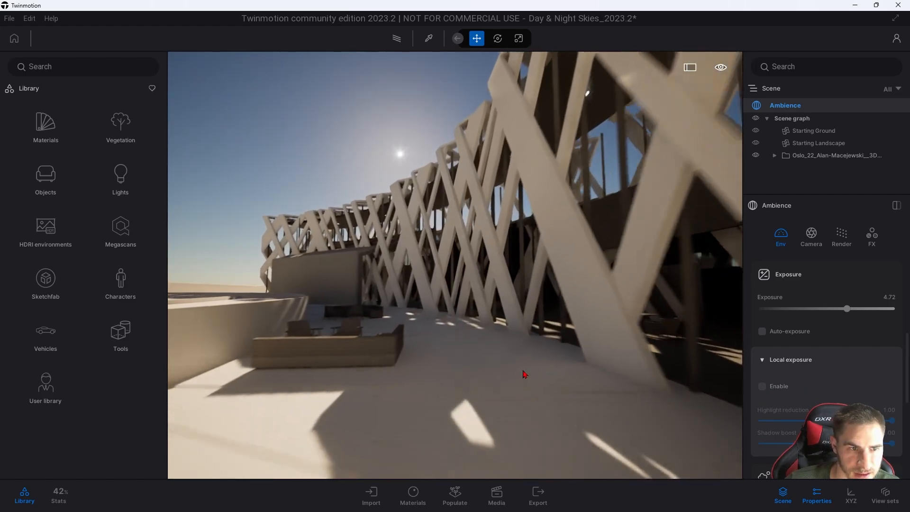
click(763, 386)
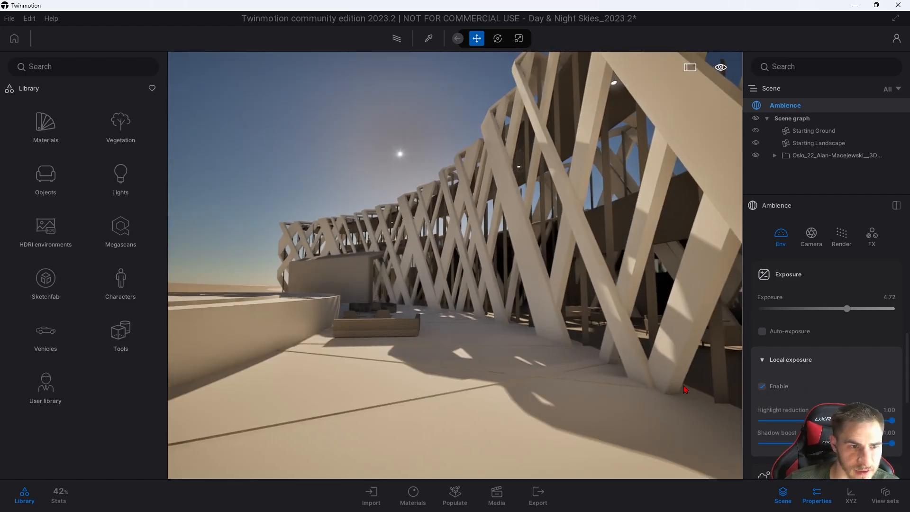
Walk past the terrace seating and around the lattice facade to examine shaded and sunlit areas under local exposure.
key(w)
mouse_move(579, 365)
right_down()
mouse_move(568, 365)
mouse_move(581, 362)
right_up()
key(w)
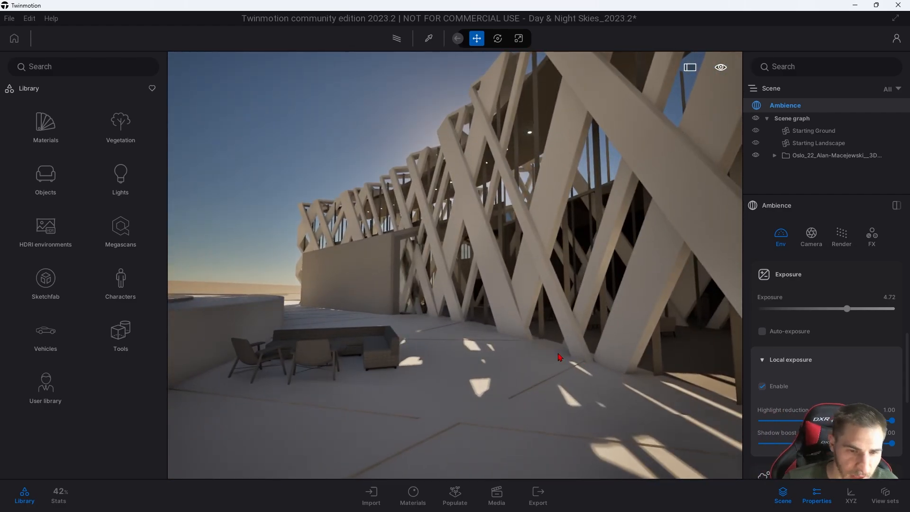
right_drag(545, 333, 523, 334)
key(w)
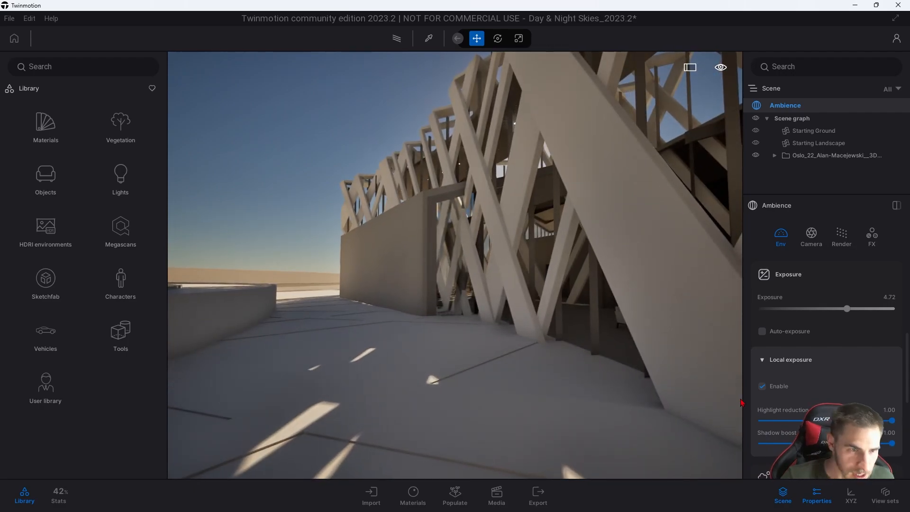
key(s)
mouse_move(570, 357)
right_down()
mouse_move(579, 357)
mouse_move(569, 361)
right_up()
key(w)
key(w)
key(w)
right_drag(617, 323, 613, 323)
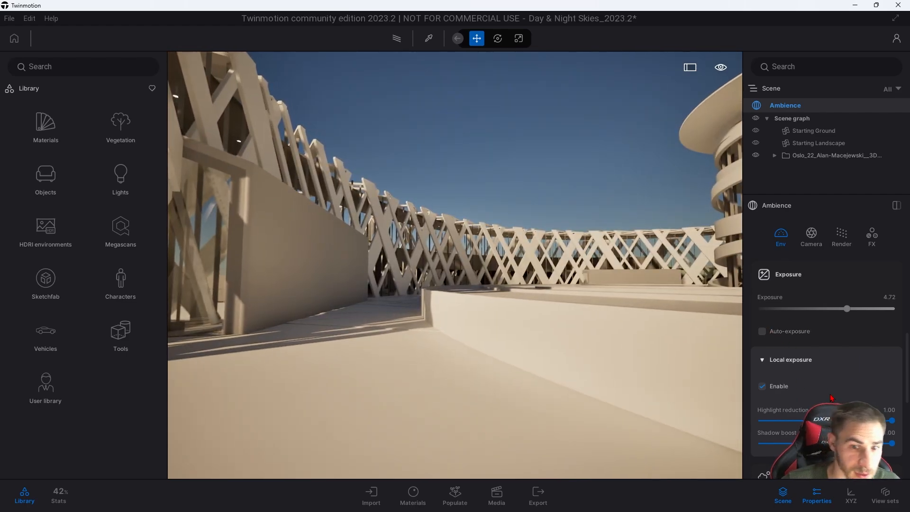
Set the local exposure's highlight reduction to 1.00.
drag(780, 421, 904, 426)
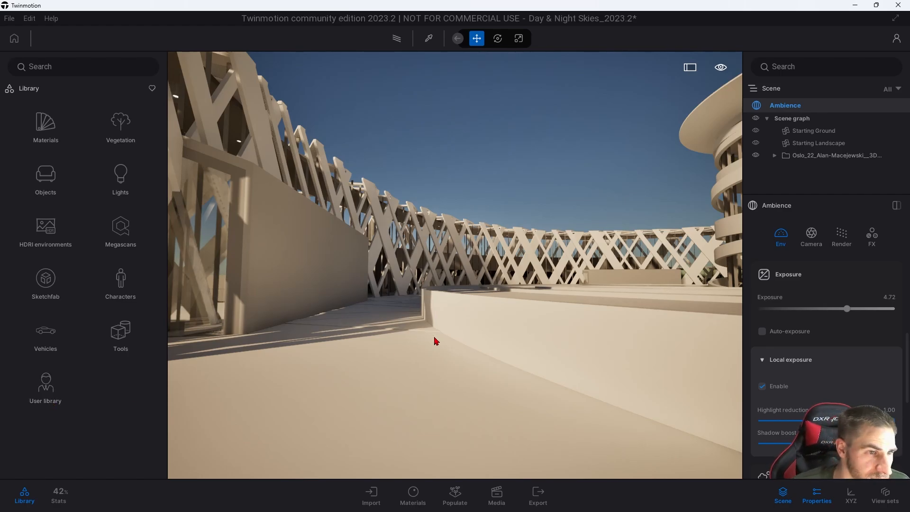
Apply the Clear glass material from the Glass library to the surface along the terrace edge near the seating.
click(45, 125)
click(52, 124)
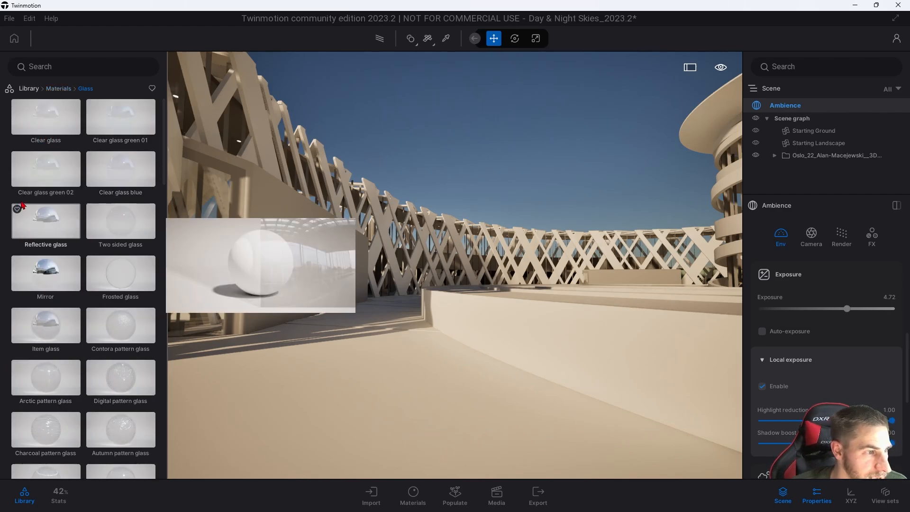
click(46, 122)
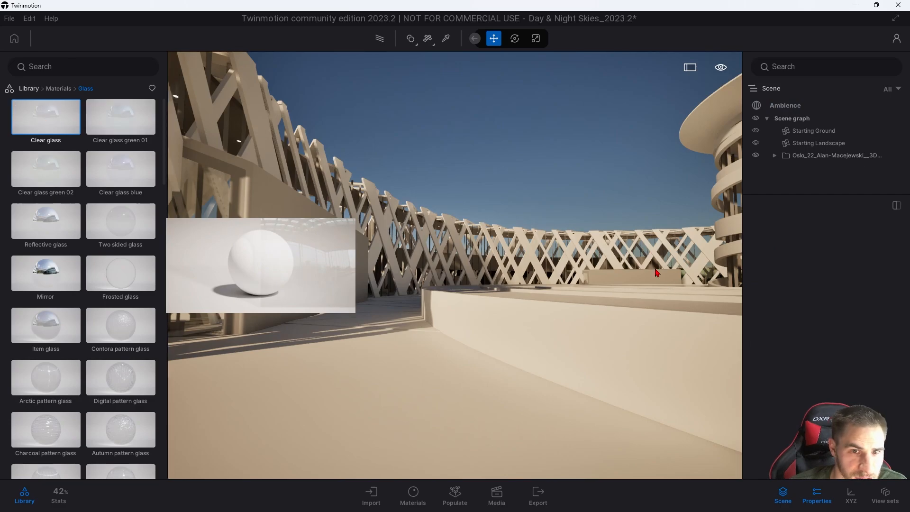
right_drag(540, 295, 486, 297)
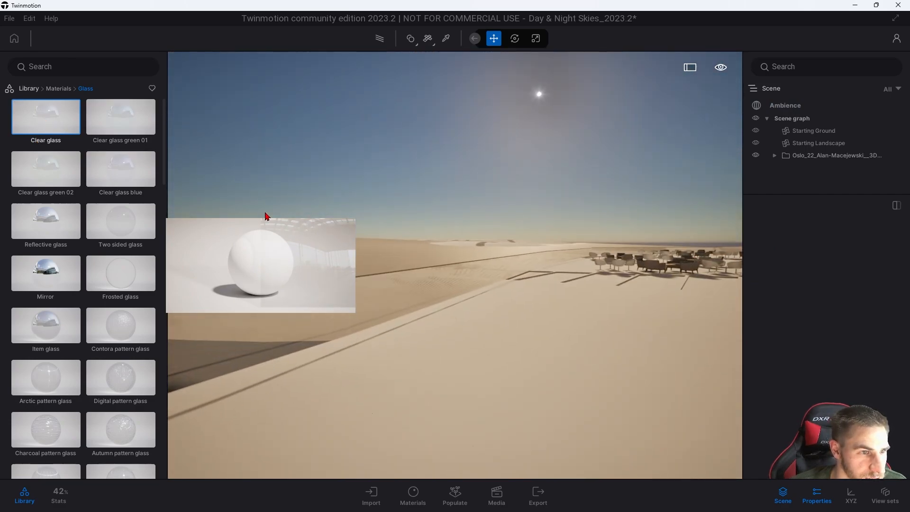
drag(63, 122, 377, 300)
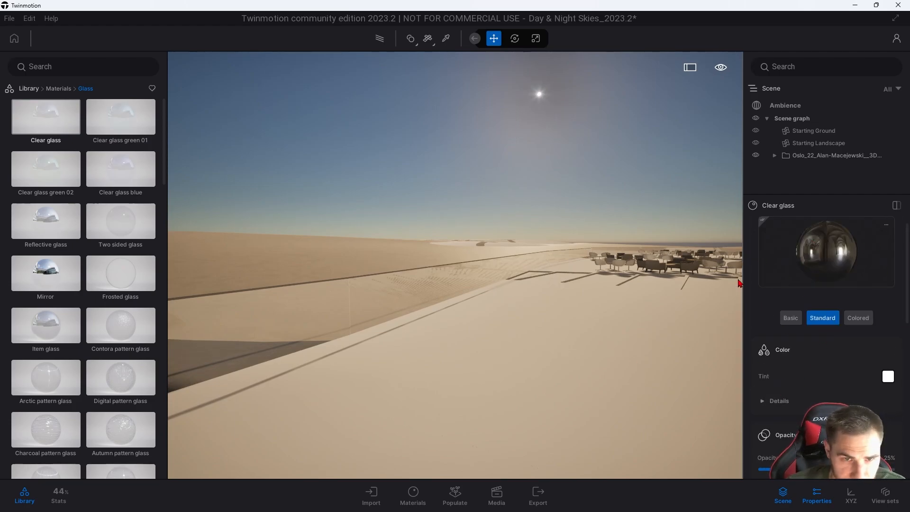
Switch the Clear glass material to the Basic type and review its color, opacity, roughness and metallic settings.
click(795, 322)
scroll(837, 303, down, 3)
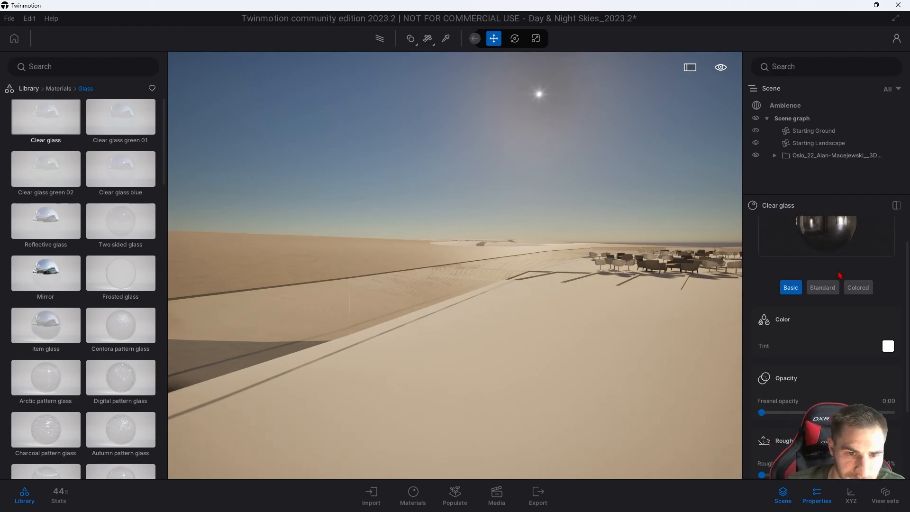
scroll(837, 351, up, 3)
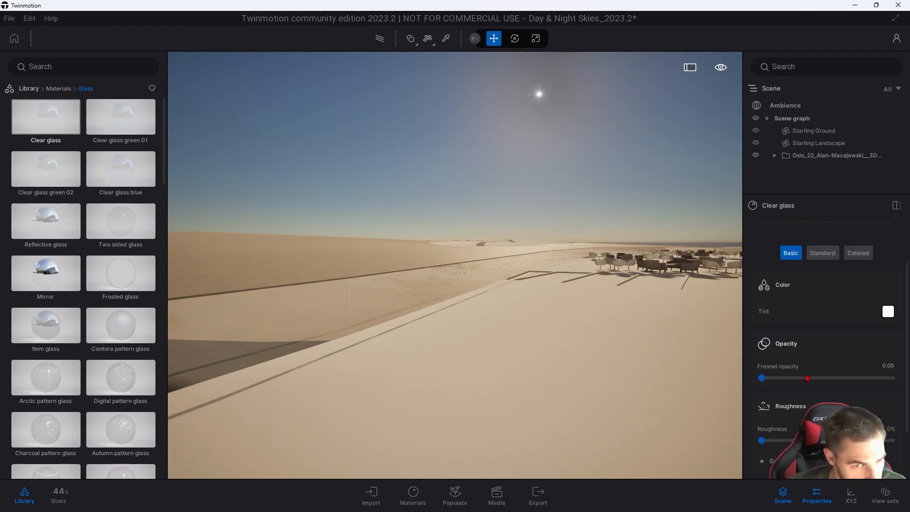
scroll(834, 375, down, 3)
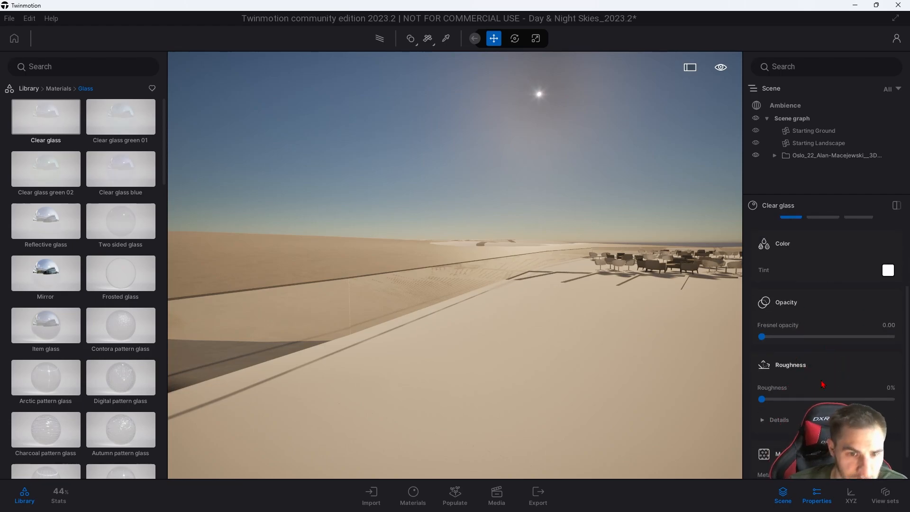
scroll(829, 374, down, 1)
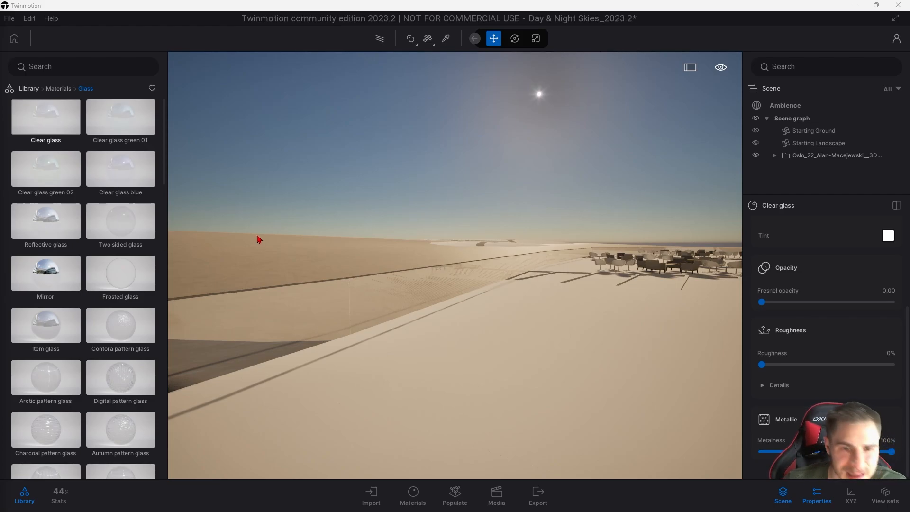
scroll(831, 254, up, 2)
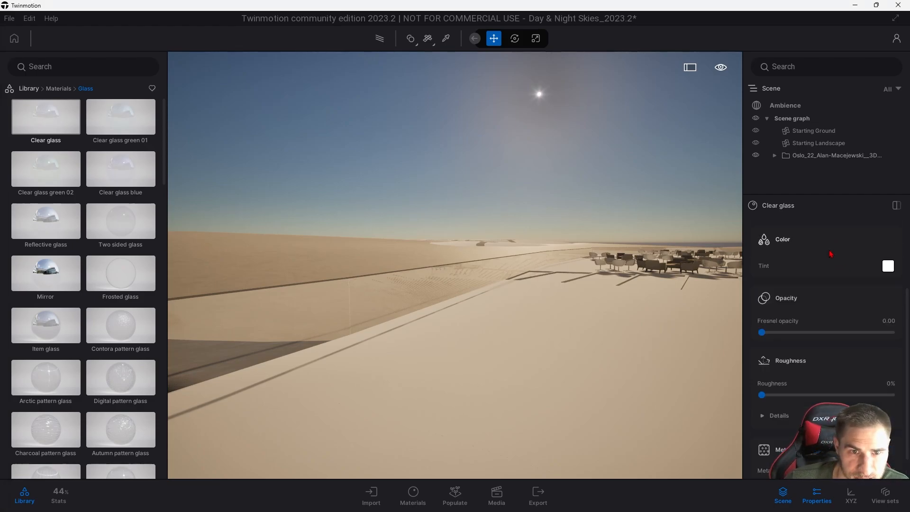
scroll(835, 269, up, 7)
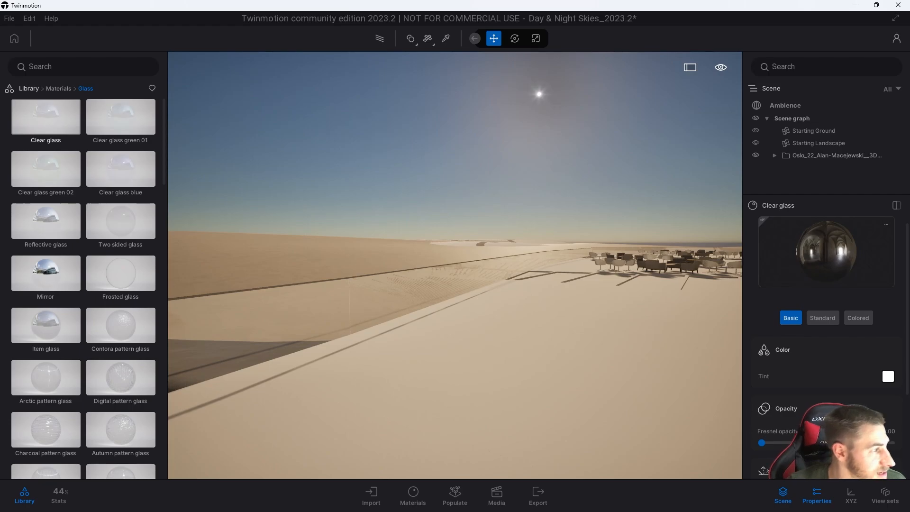
Browse the Architecture models in the library's Sketchfab collection.
click(28, 89)
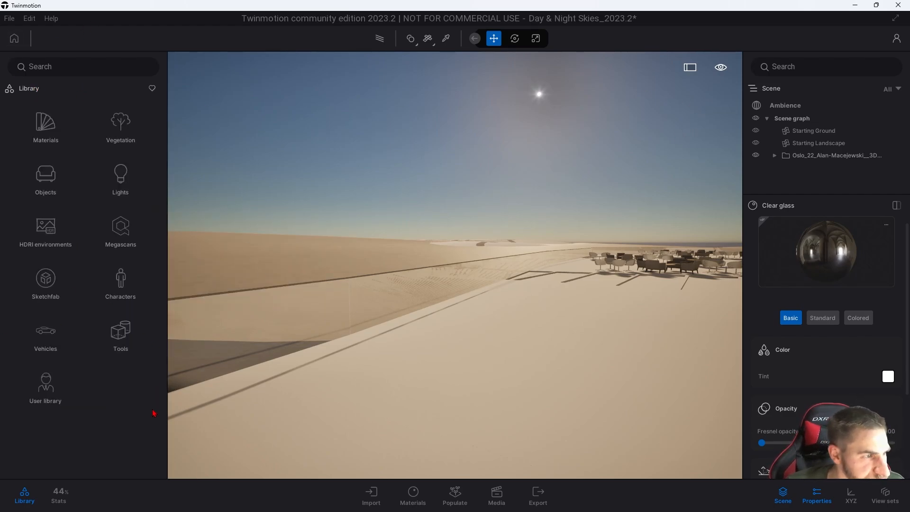
click(45, 278)
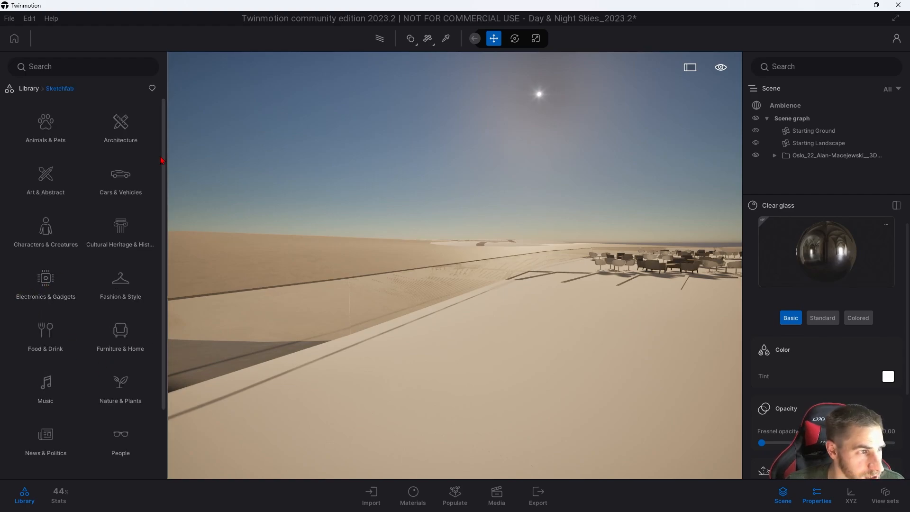
scroll(115, 332, down, 3)
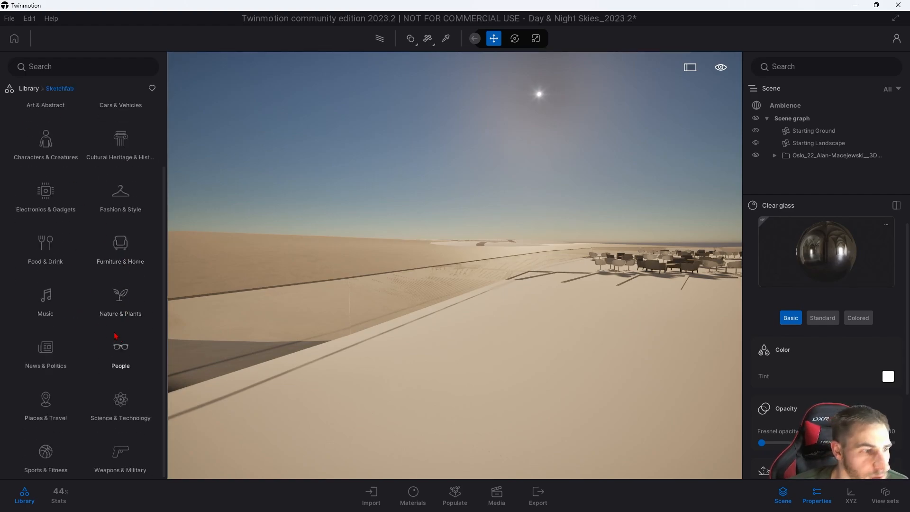
scroll(109, 330, up, 3)
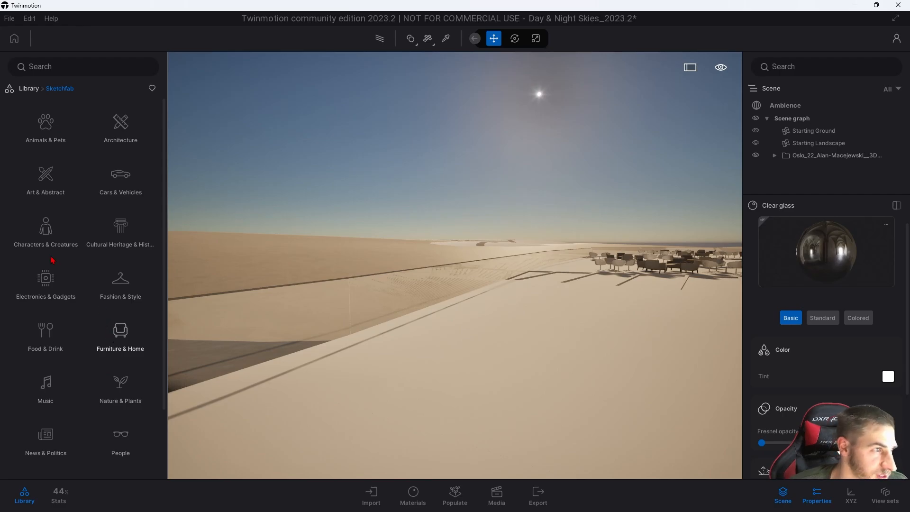
click(148, 143)
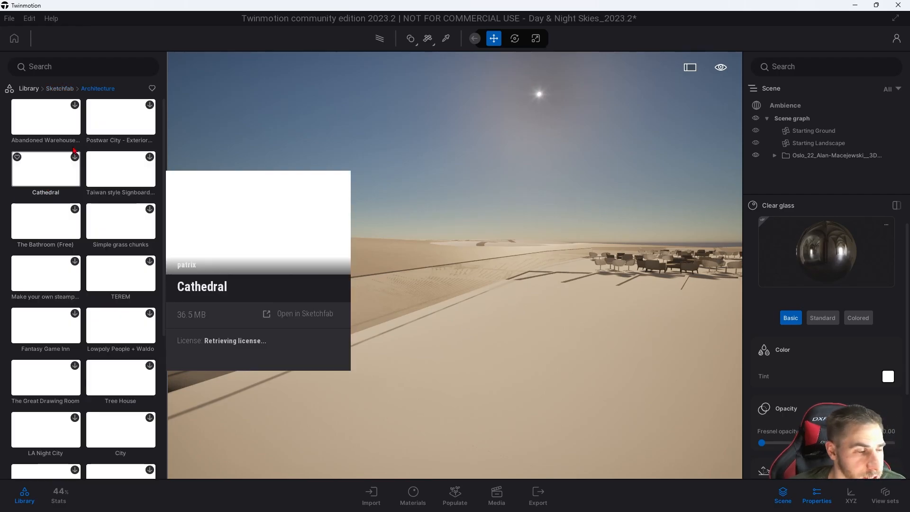
mouse_move(75, 191)
scroll(75, 191, down, 10)
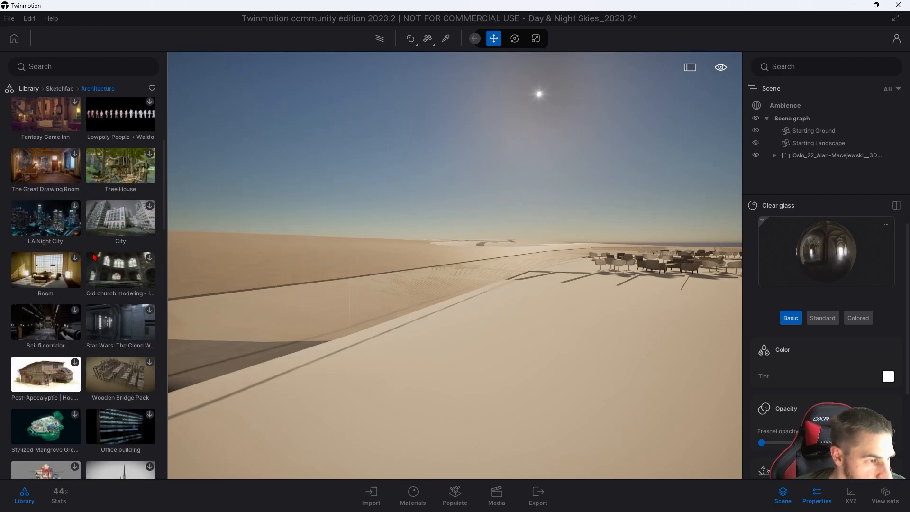
scroll(82, 406, down, 1)
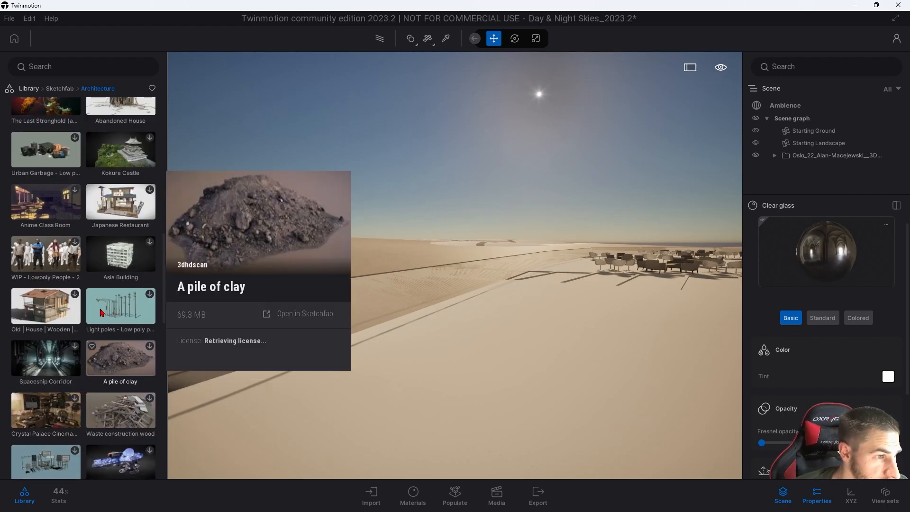
Download the Light poles - Low poly prop set and place it on the terrace in front of the seating.
click(119, 314)
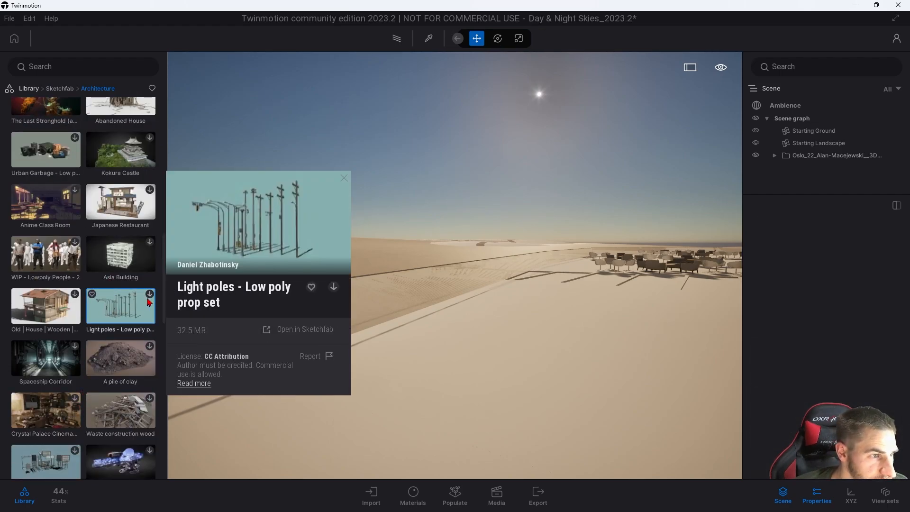
click(149, 294)
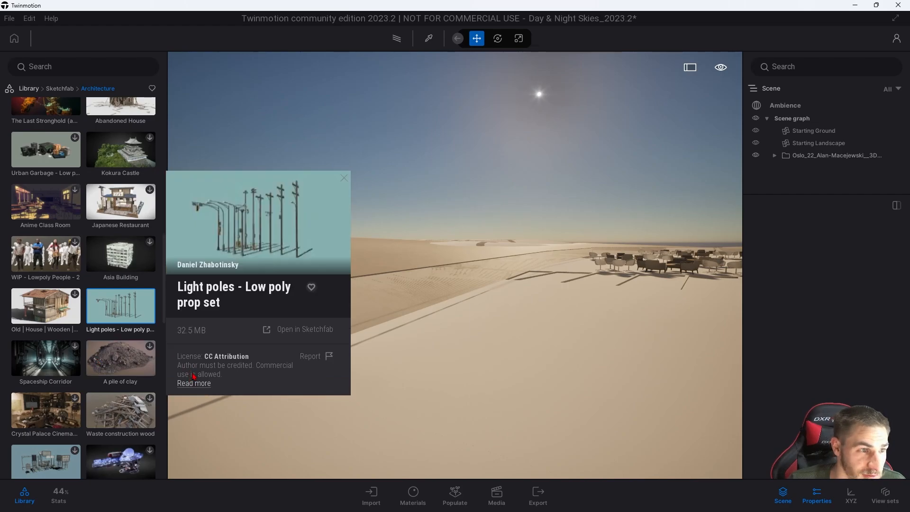
drag(122, 313, 147, 319)
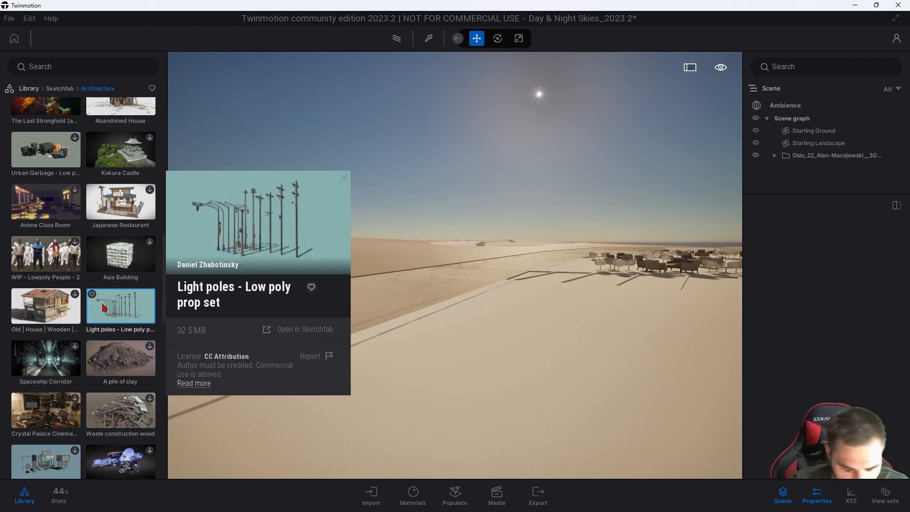
drag(477, 360, 517, 396)
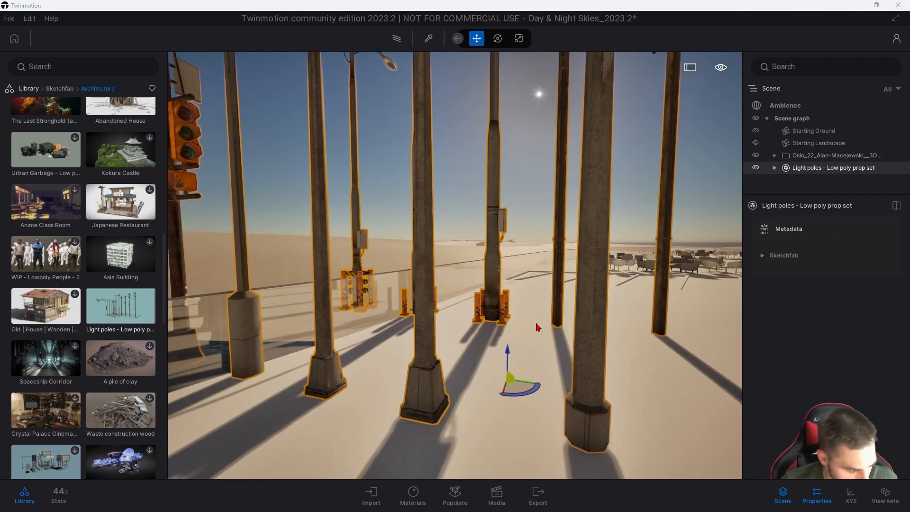
Switch the scene navigation to Drone mode.
key(s)
right_drag(448, 335, 430, 343)
mouse_move(721, 68)
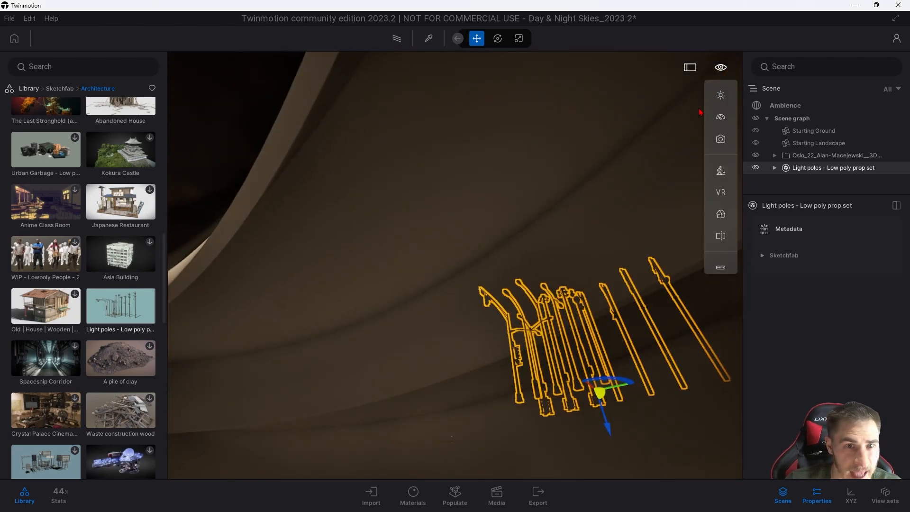
mouse_move(722, 173)
click(658, 186)
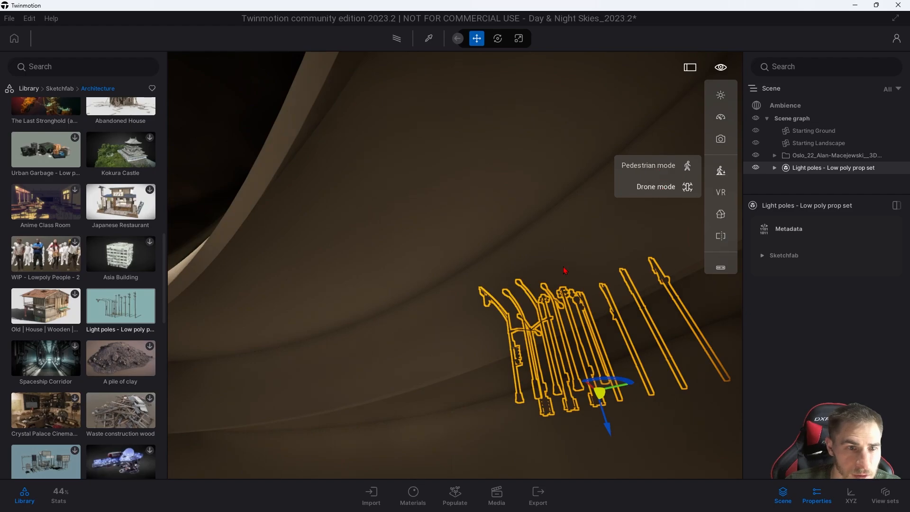
Move the light pole set onto the curved walkway between the pools beside the round tower.
mouse_move(565, 271)
right_down()
mouse_move(535, 237)
mouse_move(556, 285)
right_up()
key(e)
drag(497, 298, 265, 421)
right_drag(265, 421, 187, 434)
key(s)
drag(391, 305, 255, 406)
key(d)
right_drag(502, 356, 405, 344)
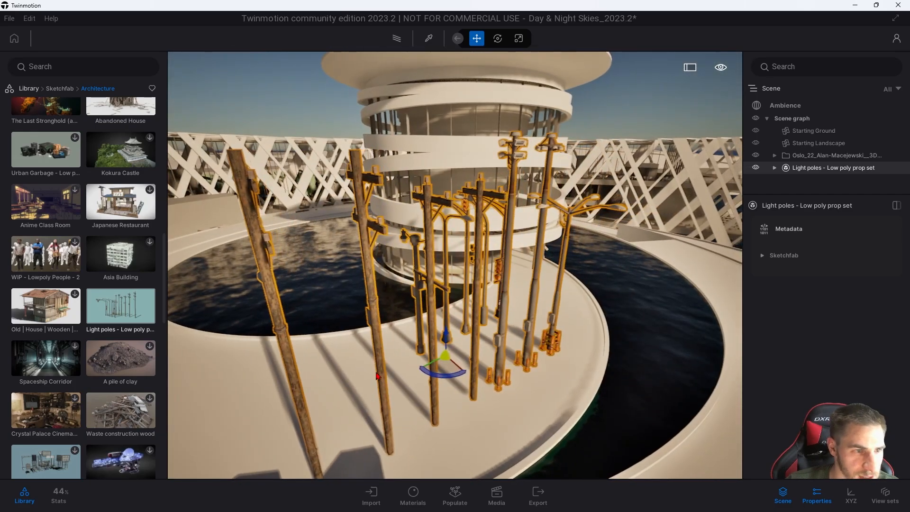
Expand the light pole set in the scene graph and enlarge the scene list to show all its individual poles.
key(Escape)
key(a)
right_drag(285, 363, 633, 414)
key(w)
key(s)
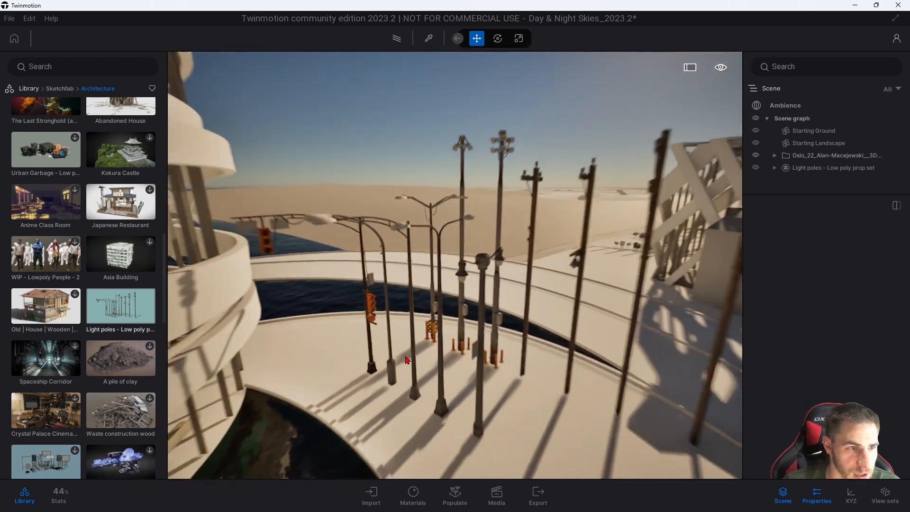
click(816, 168)
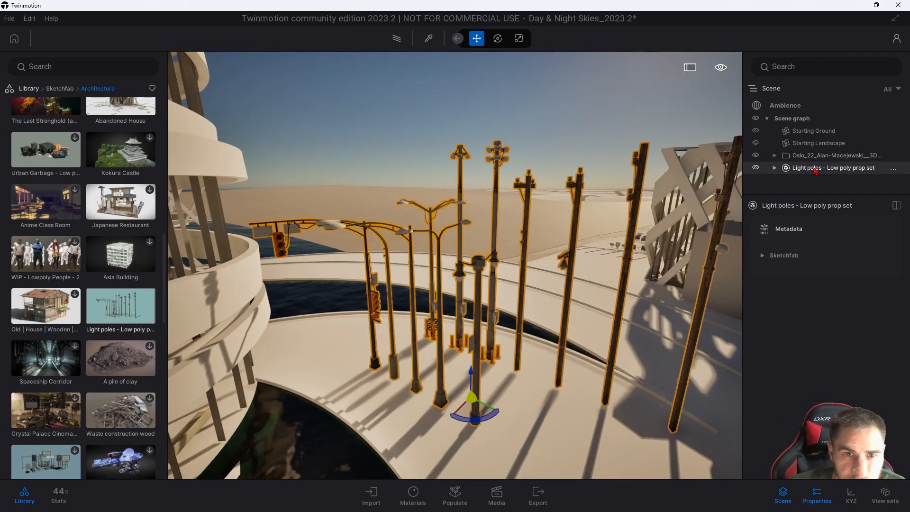
click(775, 168)
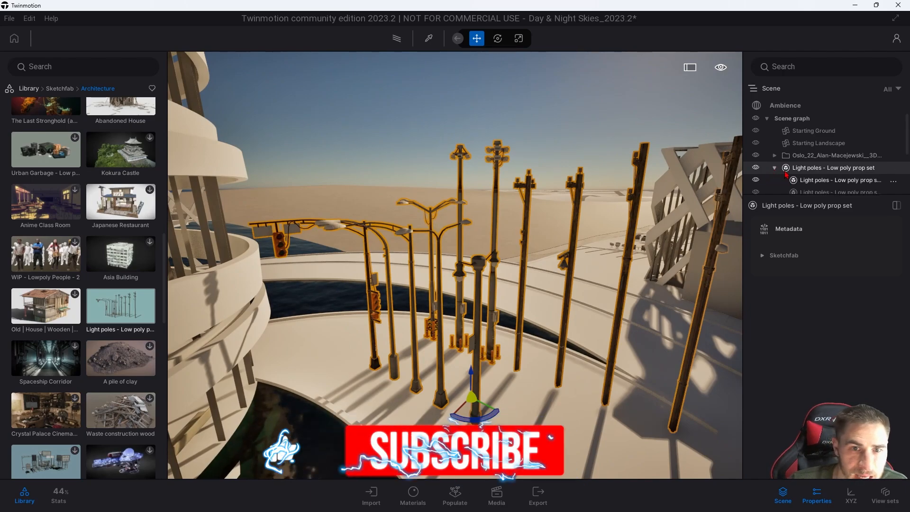
scroll(835, 166, down, 1)
drag(858, 194, 857, 387)
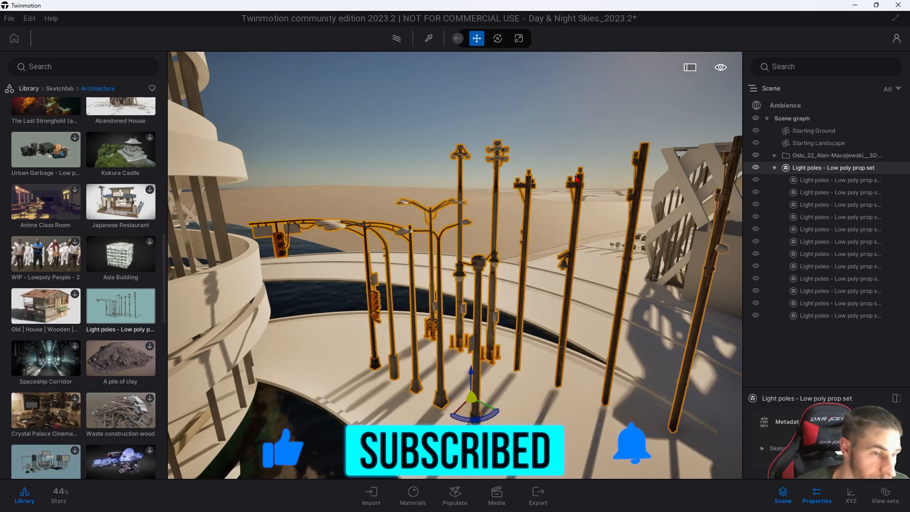
Hide every pole of the light pole set except the single curved-arm street lamp.
right_drag(633, 237, 707, 219)
right_drag(486, 119, 445, 119)
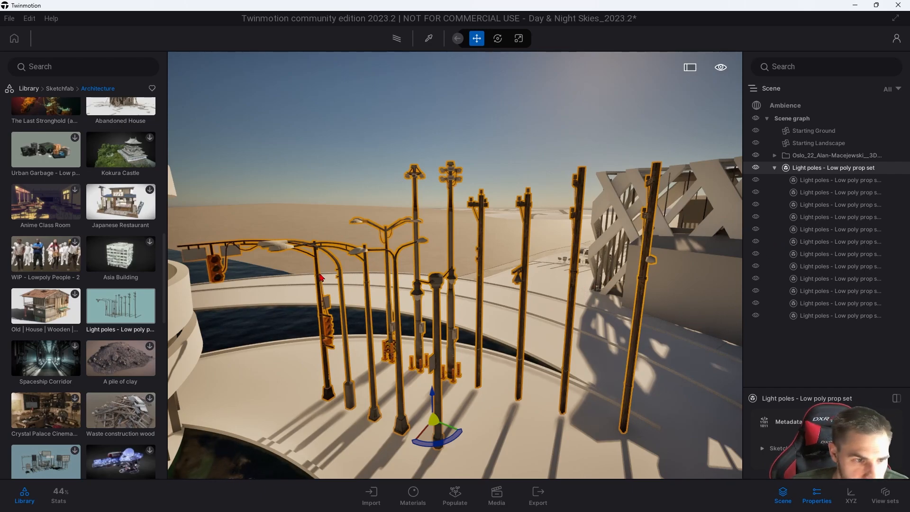
click(847, 218)
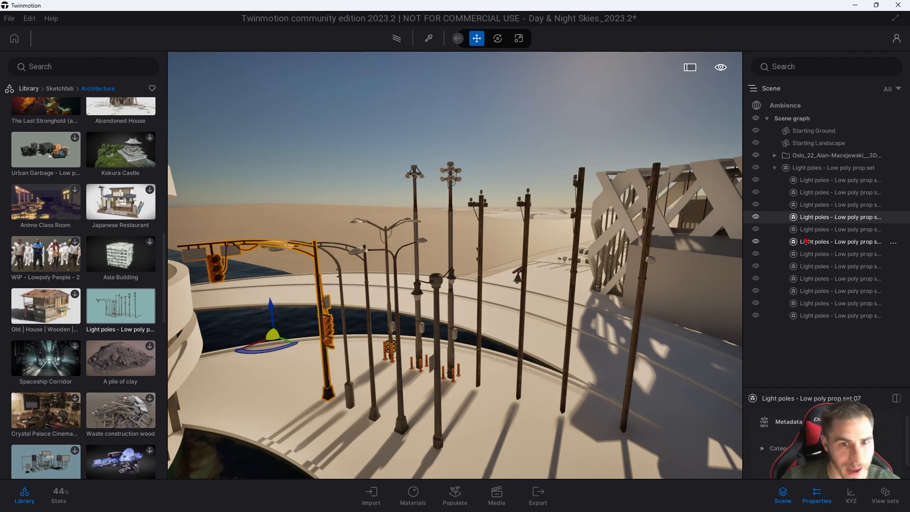
click(756, 320)
click(756, 303)
click(756, 290)
click(756, 265)
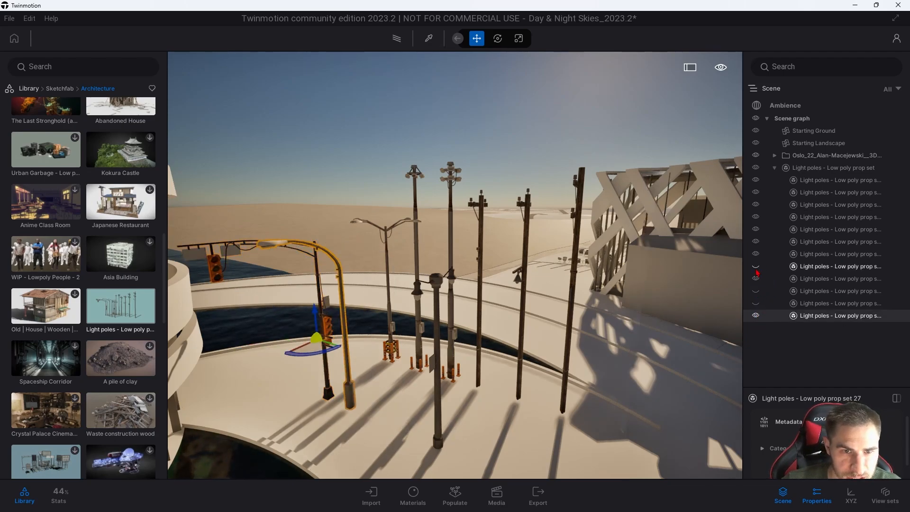
click(756, 244)
click(756, 204)
click(756, 182)
shift+click(827, 291)
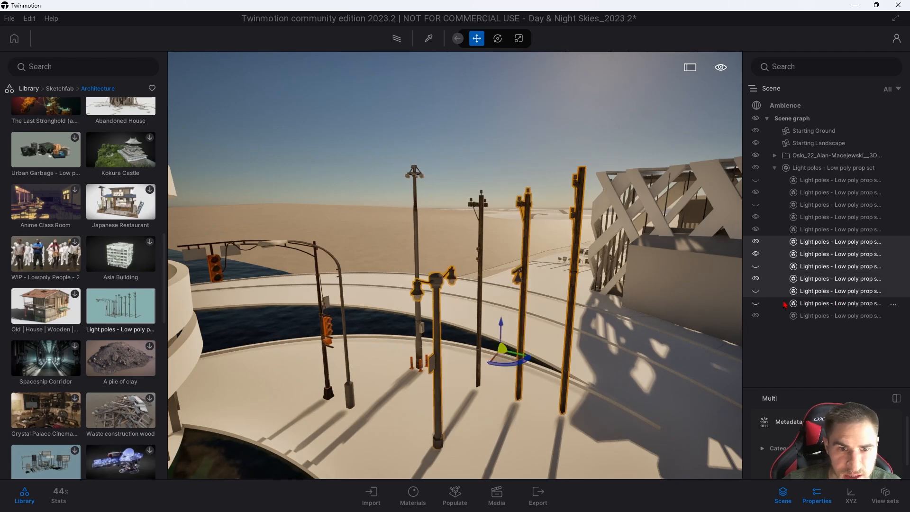
click(756, 279)
click(756, 191)
click(756, 192)
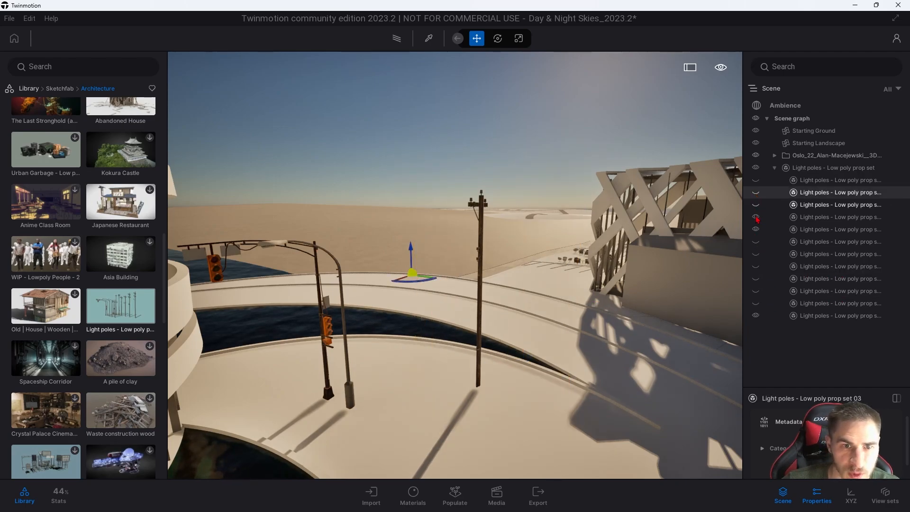
click(756, 218)
click(755, 230)
click(756, 218)
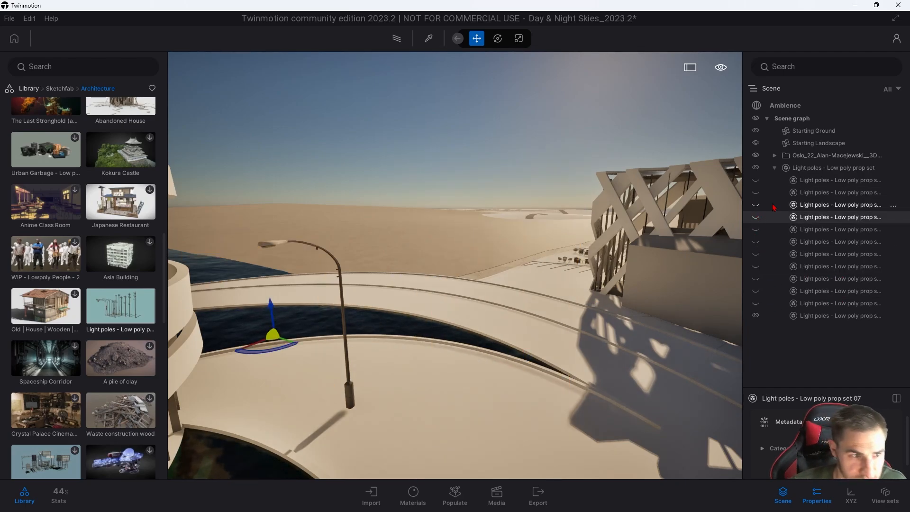
Select the curved-arm street lamp and move it farther along the curved walkway, away from the round tower.
click(834, 315)
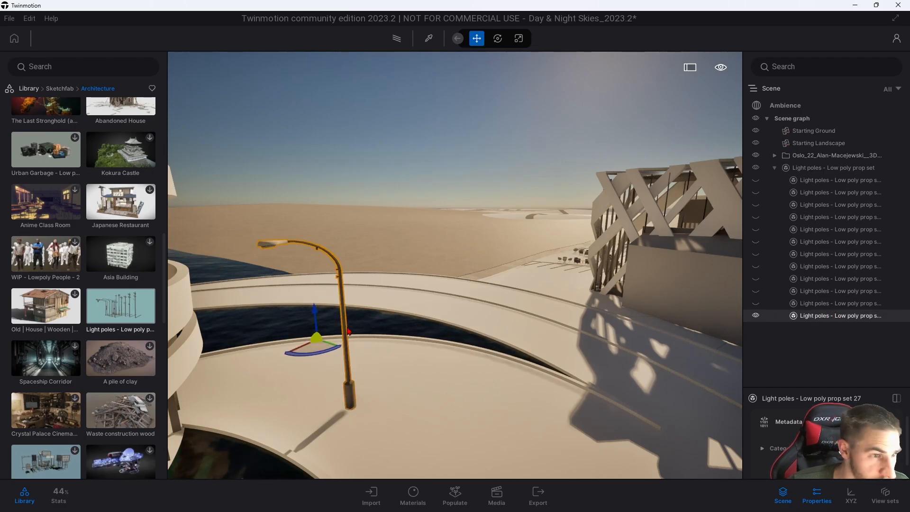
drag(327, 338, 417, 353)
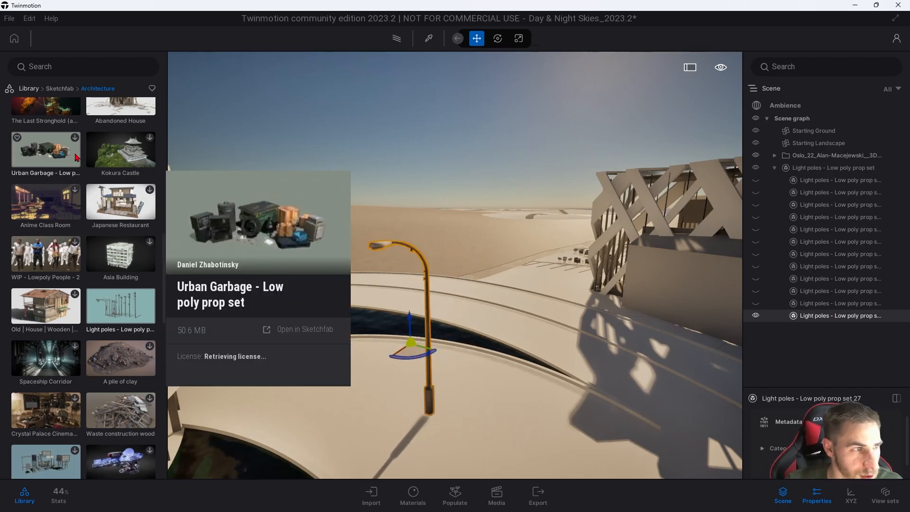
mouse_move(136, 317)
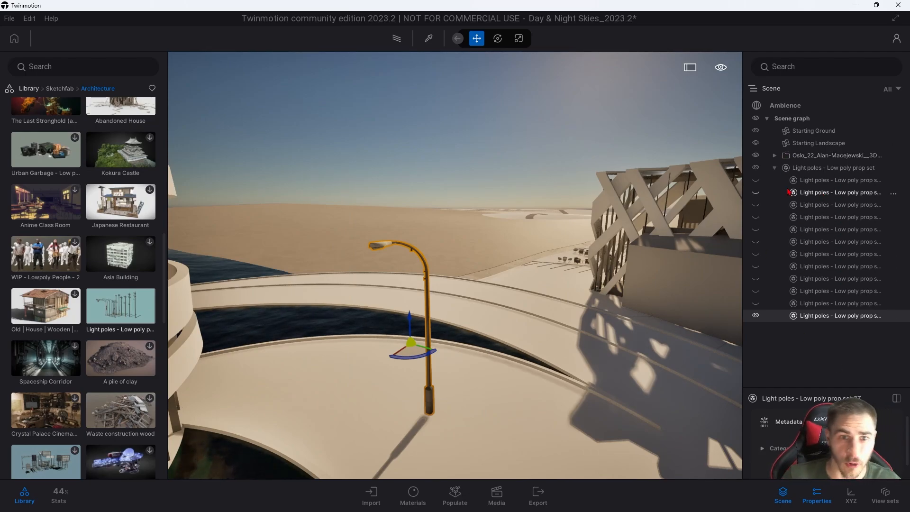
Collapse the light pole set in the scene graph and return the library to its main categories.
click(775, 168)
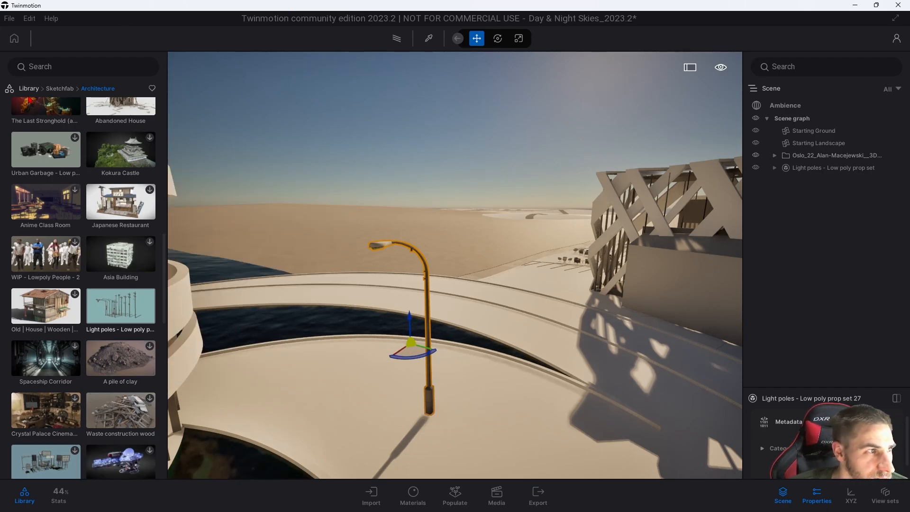
click(29, 88)
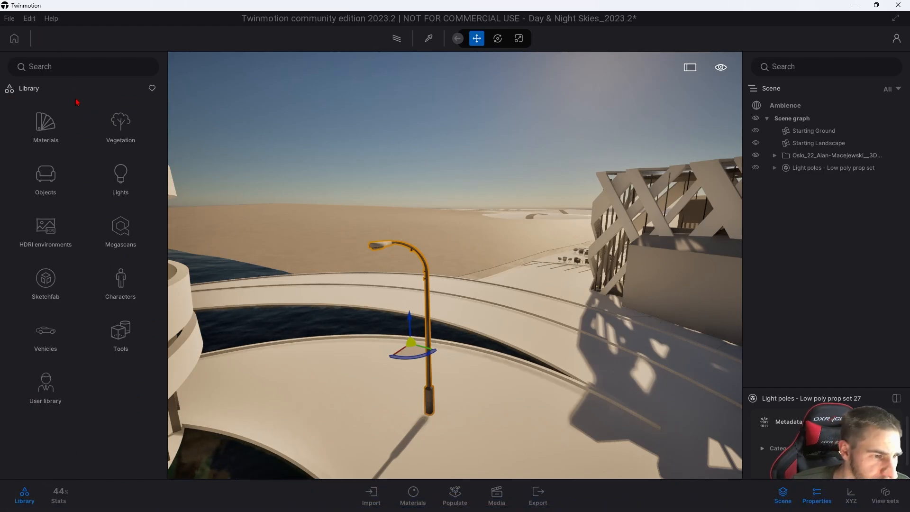
Open the preferences and expand the Sketchfab library import settings to check the Merge all objects option.
click(10, 18)
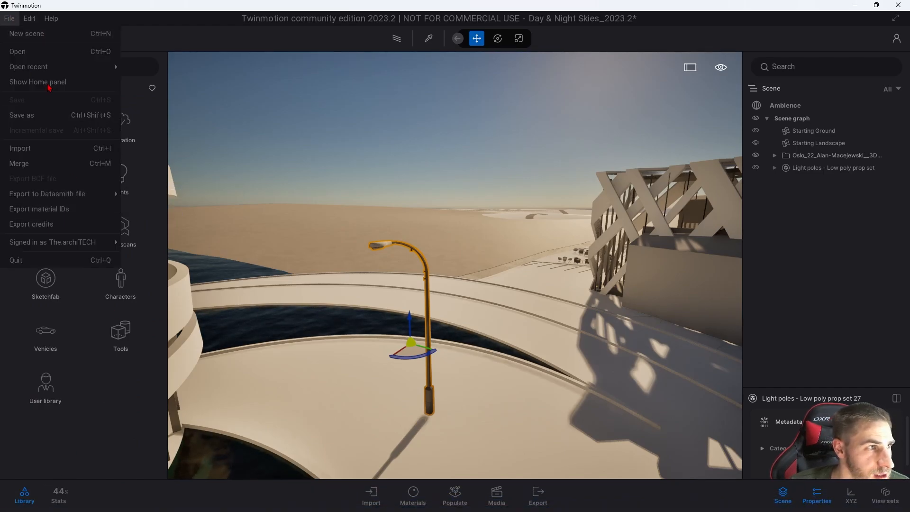
mouse_move(29, 18)
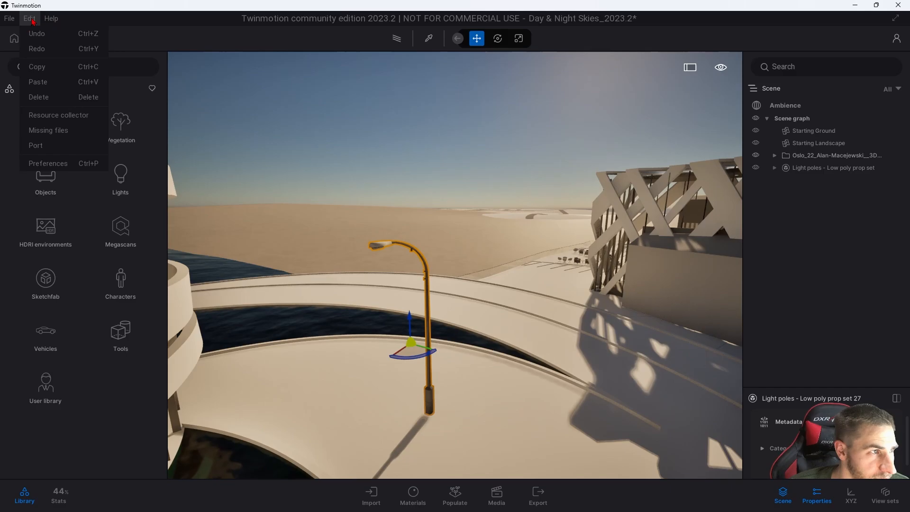
click(74, 162)
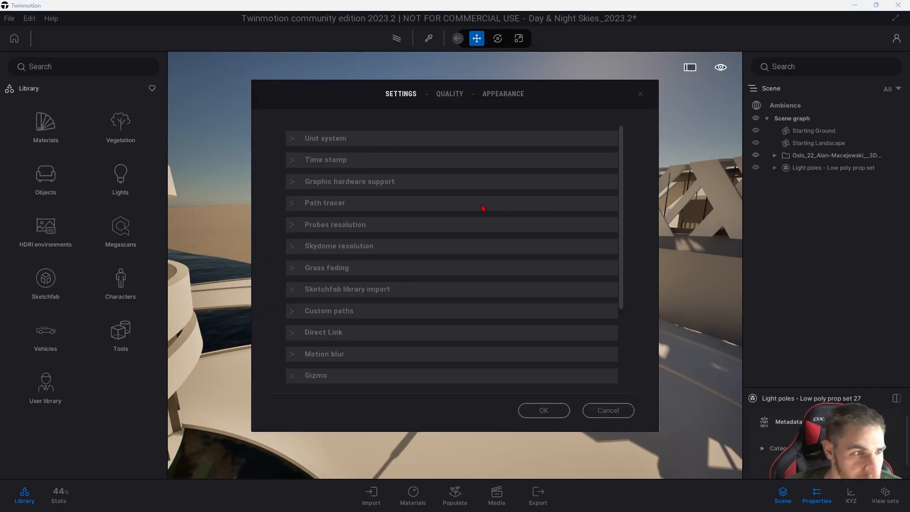
click(300, 291)
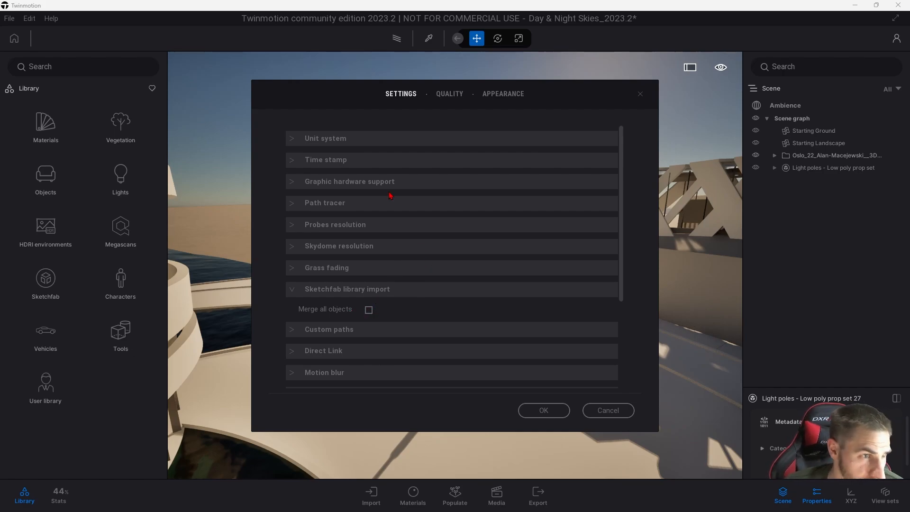
Review the path tracer sample presets and the DirectX options under graphic hardware support, then look through the remaining settings categories.
click(300, 204)
scroll(372, 308, down, 3)
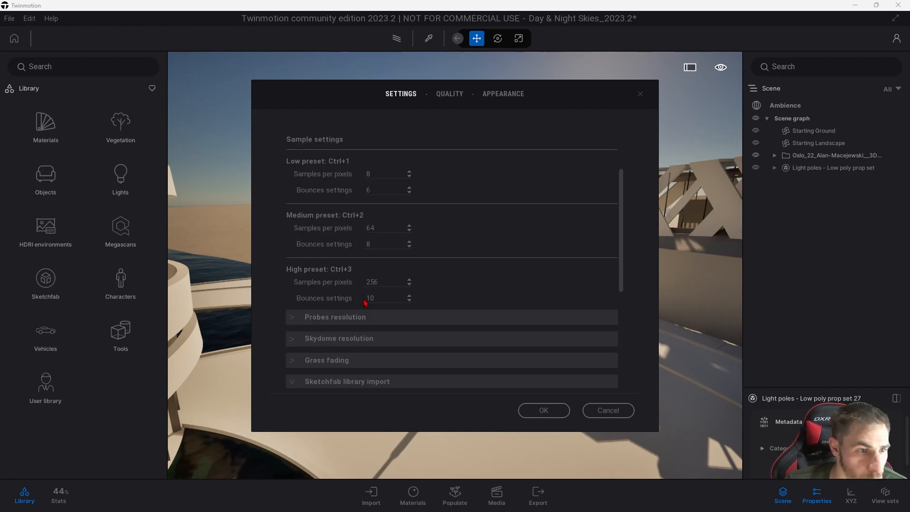
scroll(360, 298, up, 3)
click(291, 204)
click(291, 181)
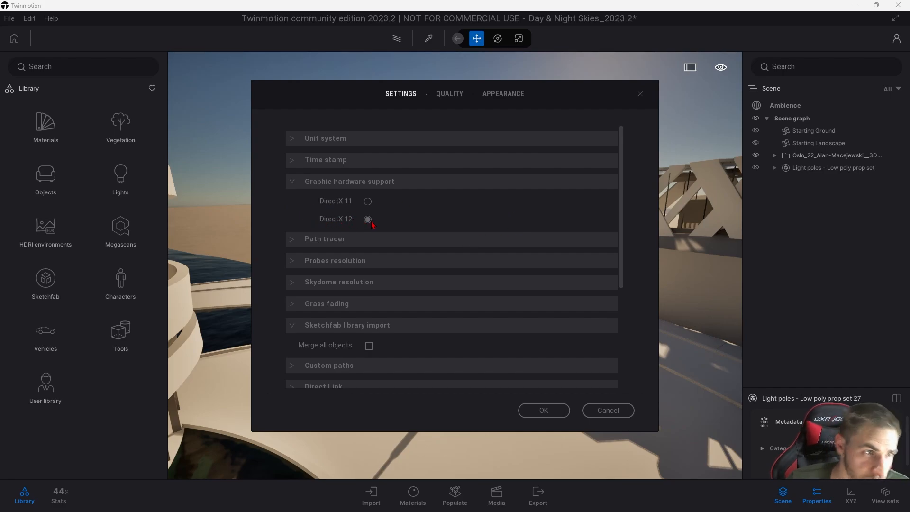
click(292, 182)
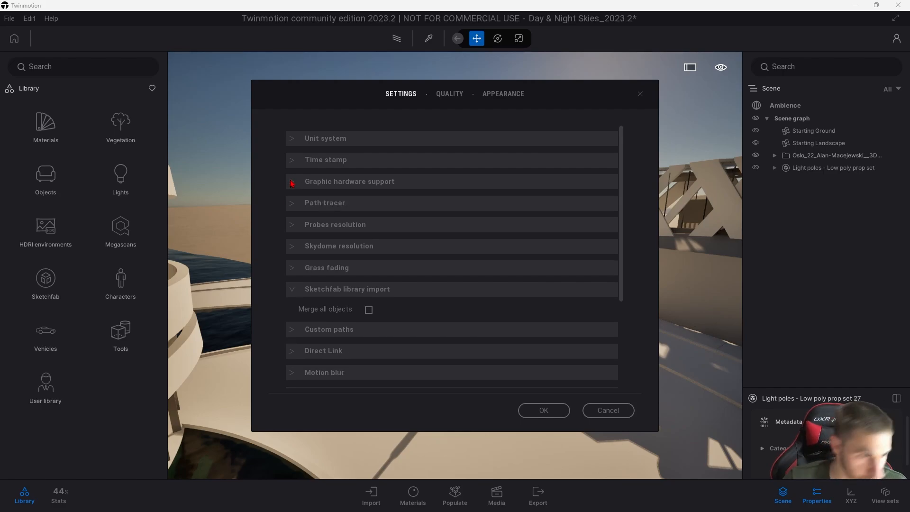
scroll(361, 152, down, 5)
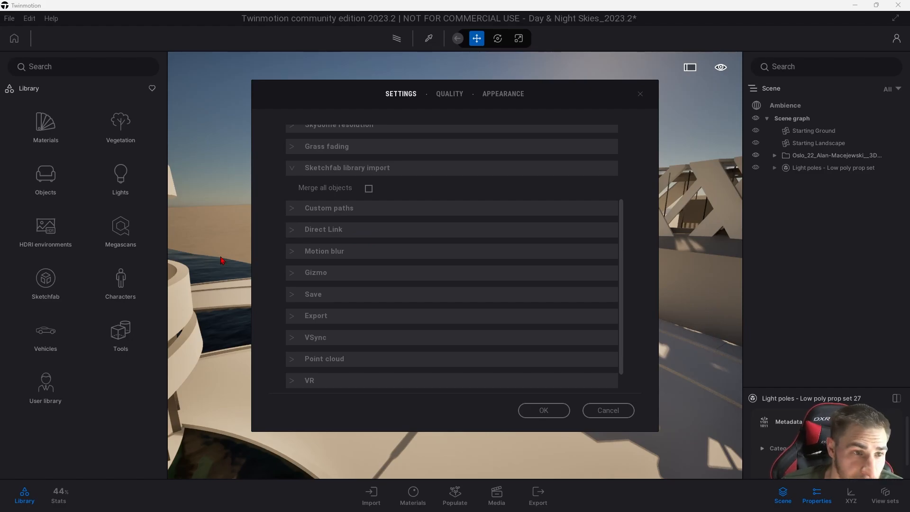
Review the desktop rendering quality and viewport resolution scaling settings, then close the preferences.
click(446, 93)
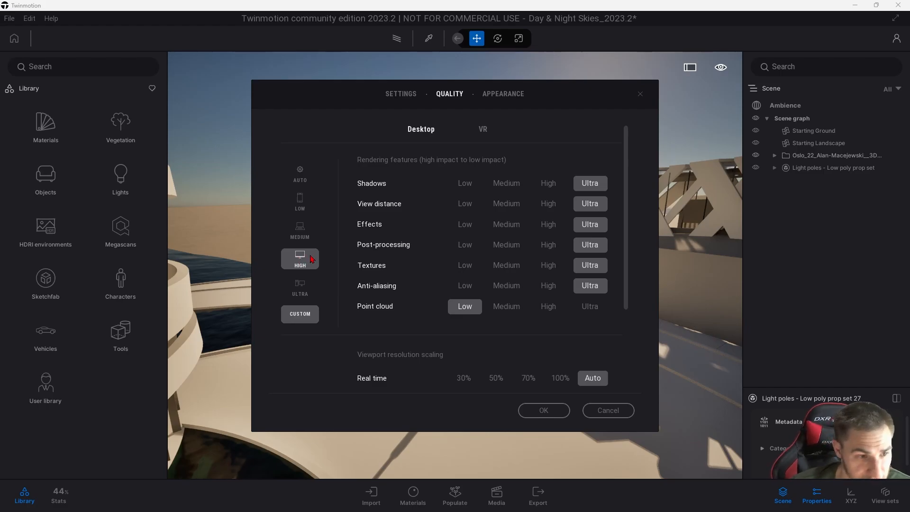
scroll(462, 299, down, 2)
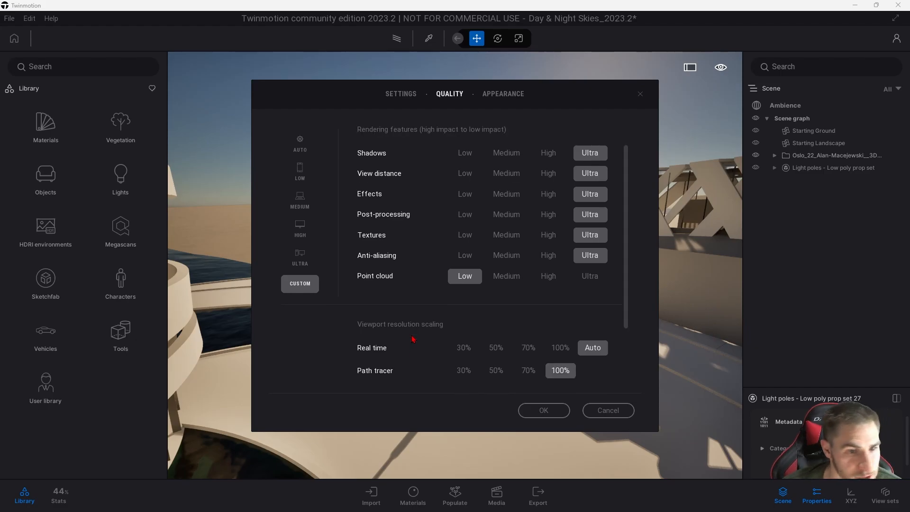
scroll(459, 317, up, 2)
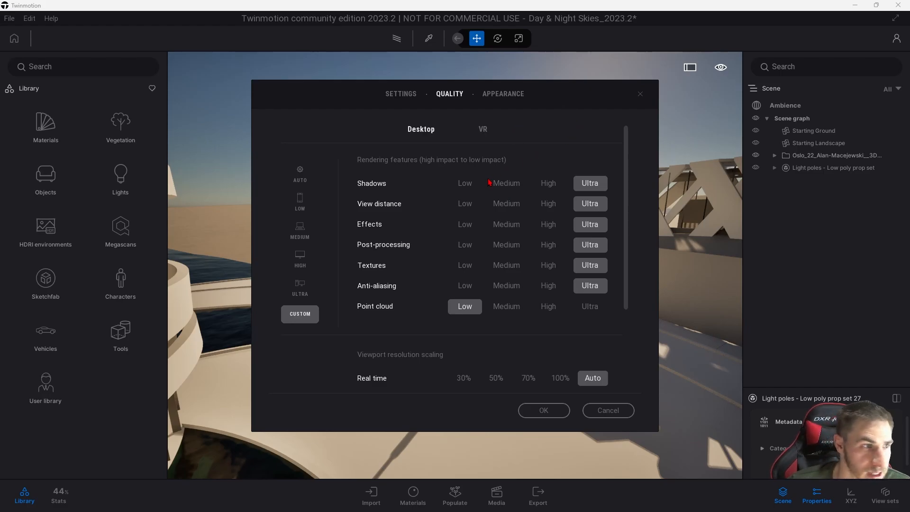
click(640, 94)
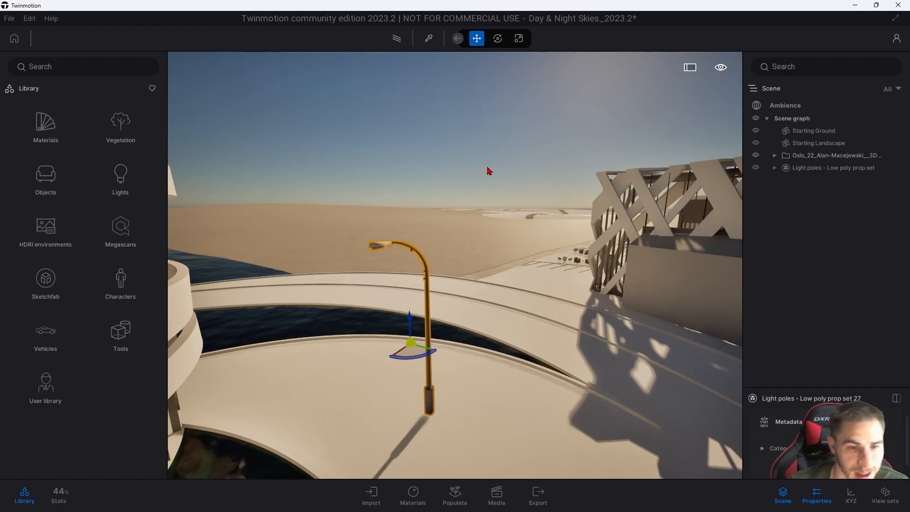
Delete the curved-arm street lamp from the walkway and turn the view toward the pool beside the round tower.
key(Delete)
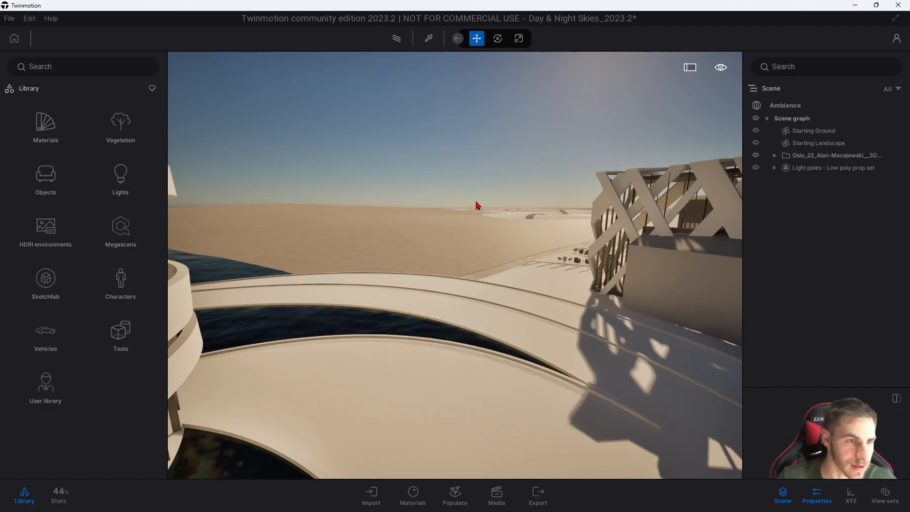
right_drag(476, 368, 557, 360)
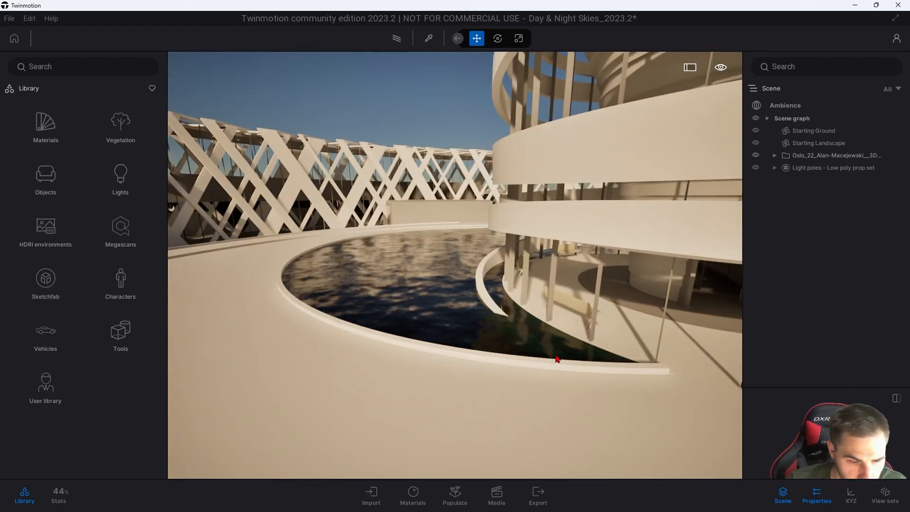